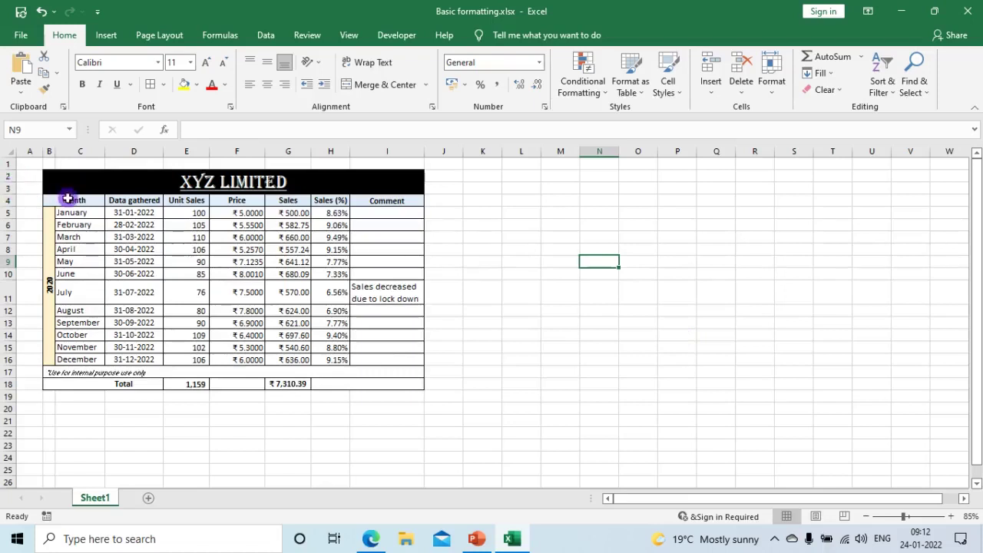
pyautogui.click(7, 200)
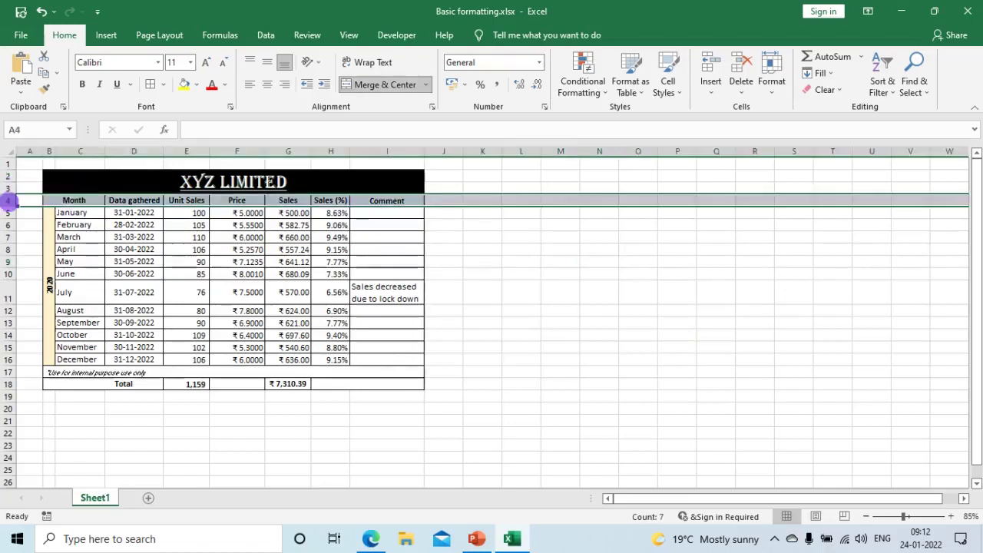
pyautogui.click(54, 200)
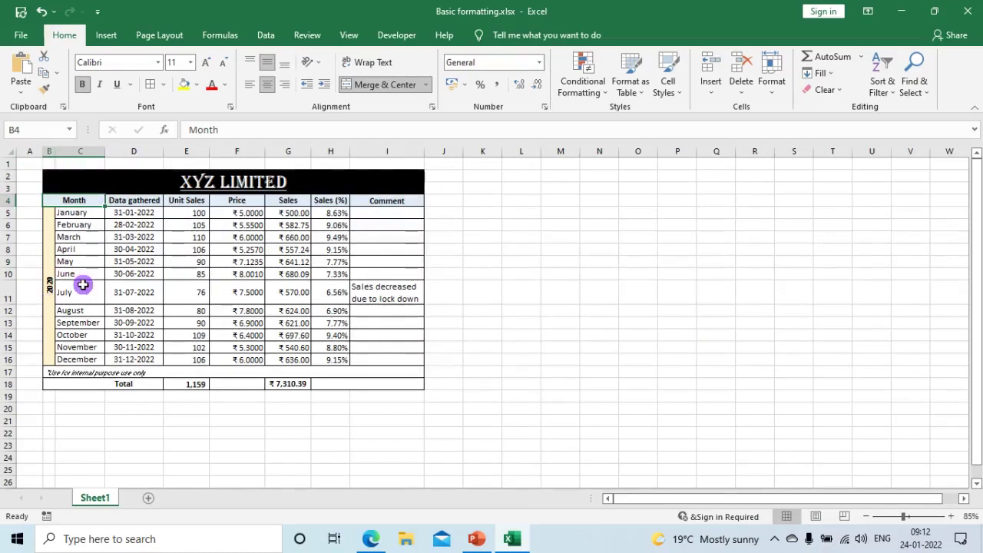
pyautogui.click(483, 149)
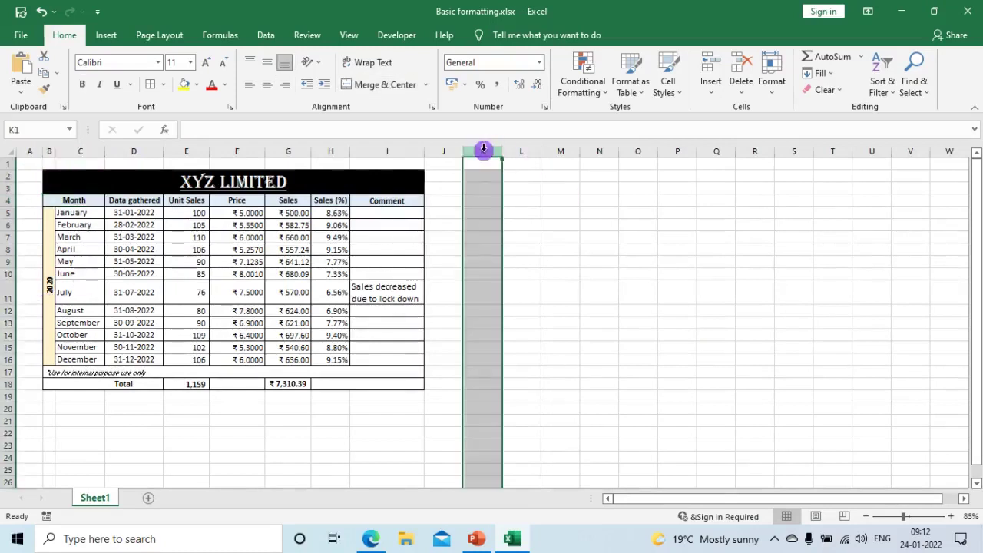
pyautogui.click(517, 149)
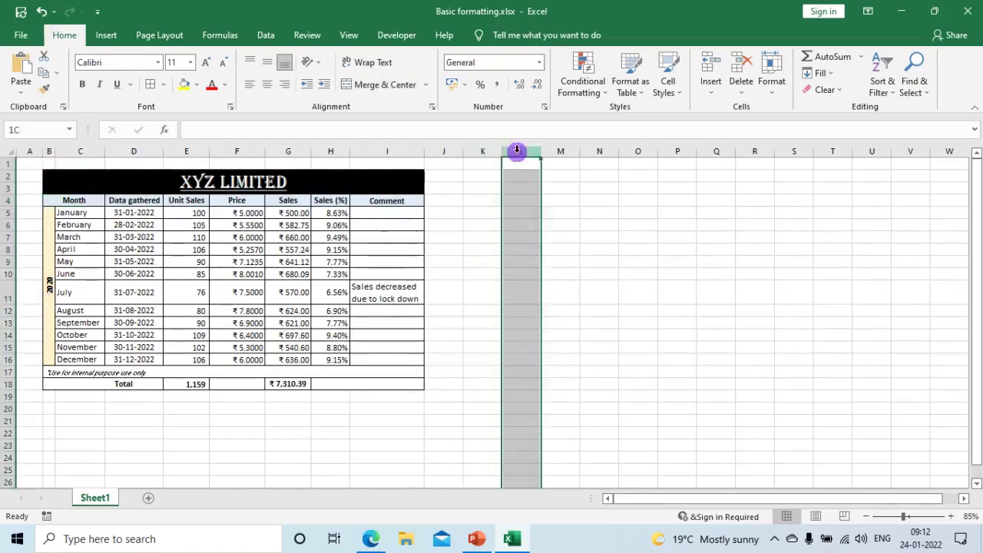
# Enter the column headers Month, Data Gathered, Unit Sales and Price in cells L4 to O4.
pyautogui.click(521, 201)
pyautogui.write('M')
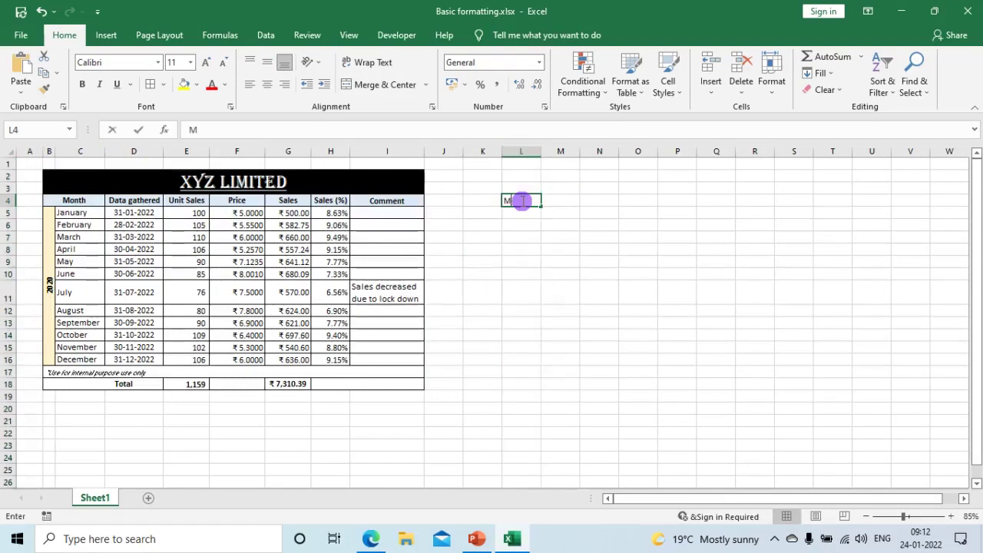
pyautogui.write('onth')
pyautogui.press('Tab')
pyautogui.write('Data Gath')
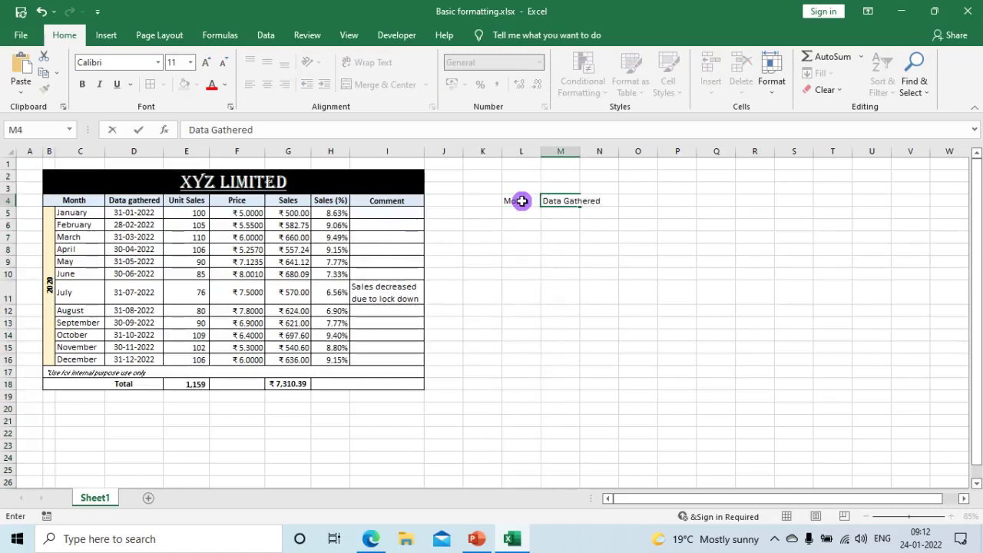
pyautogui.press('Tab')
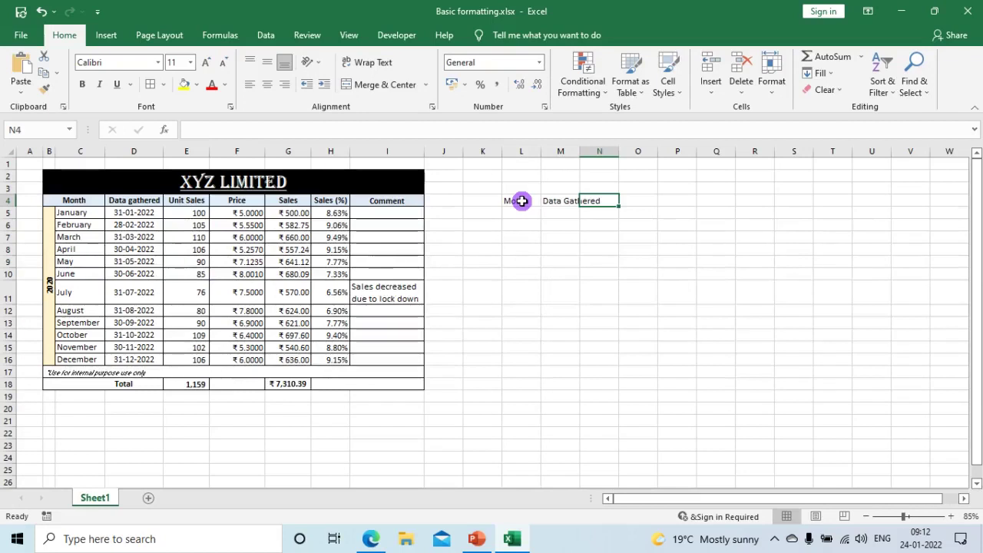
pyautogui.write('U')
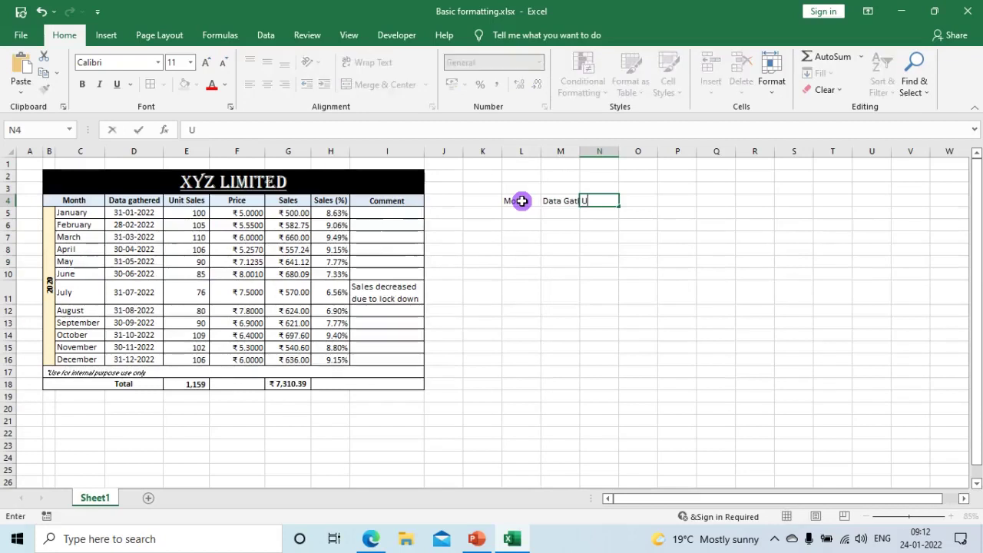
pyautogui.write('nit Sales')
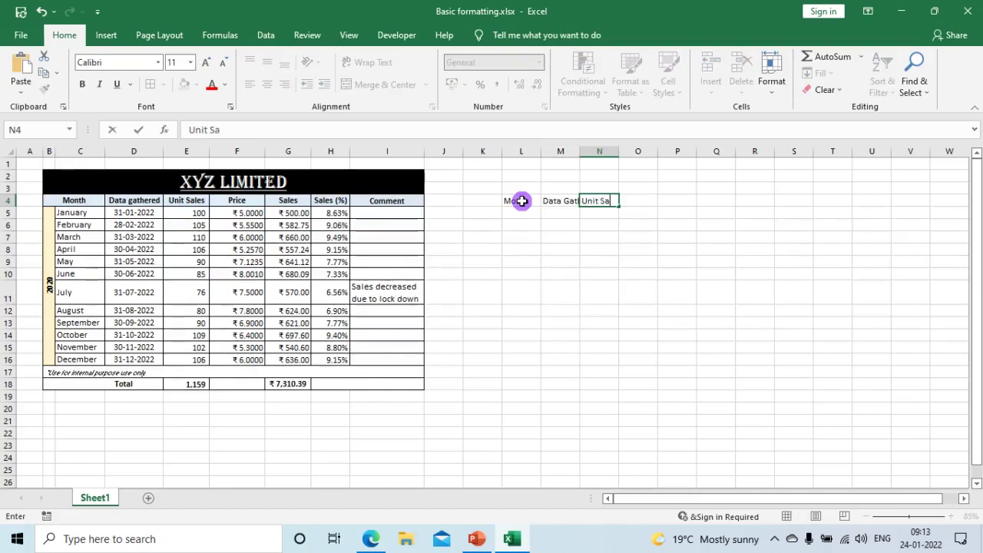
pyautogui.press('Tab')
pyautogui.write('Price')
pyautogui.press('Tab')
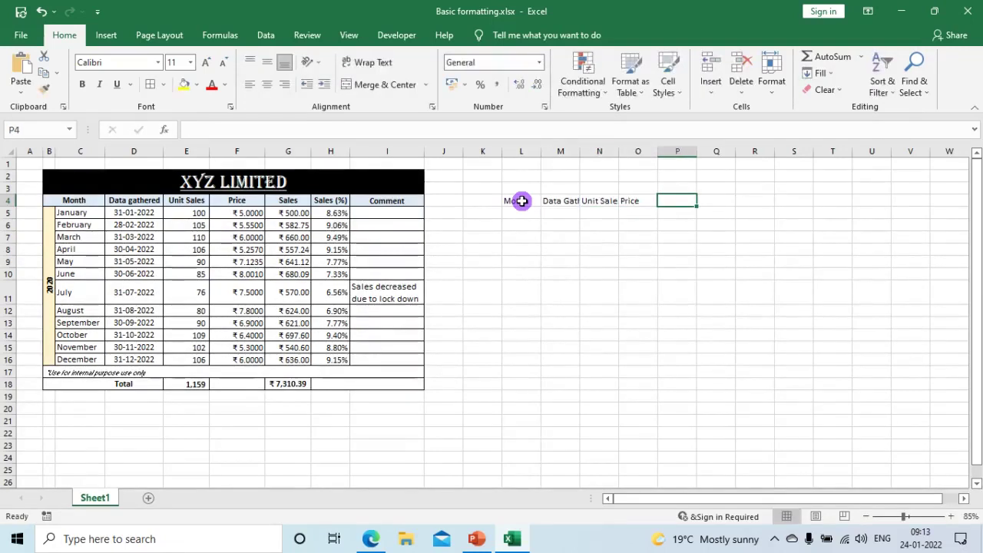
# Continue the header row with Sales, Sales (%) and Comment in cells P4 to R4.
pyautogui.write('Sales')
pyautogui.press('Tab')
pyautogui.write('Sale')
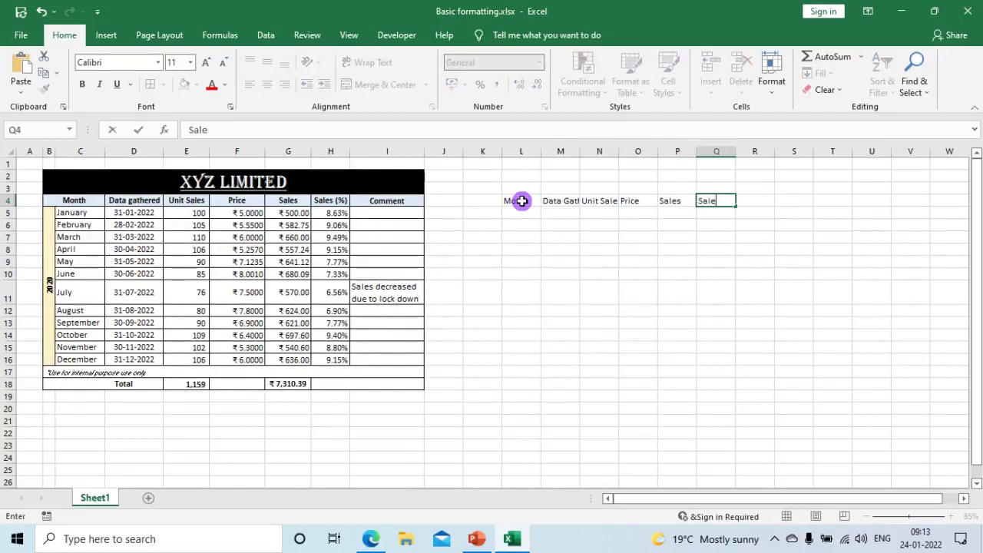
pyautogui.write('s (%)')
pyautogui.press('Tab')
pyautogui.write('Comment')
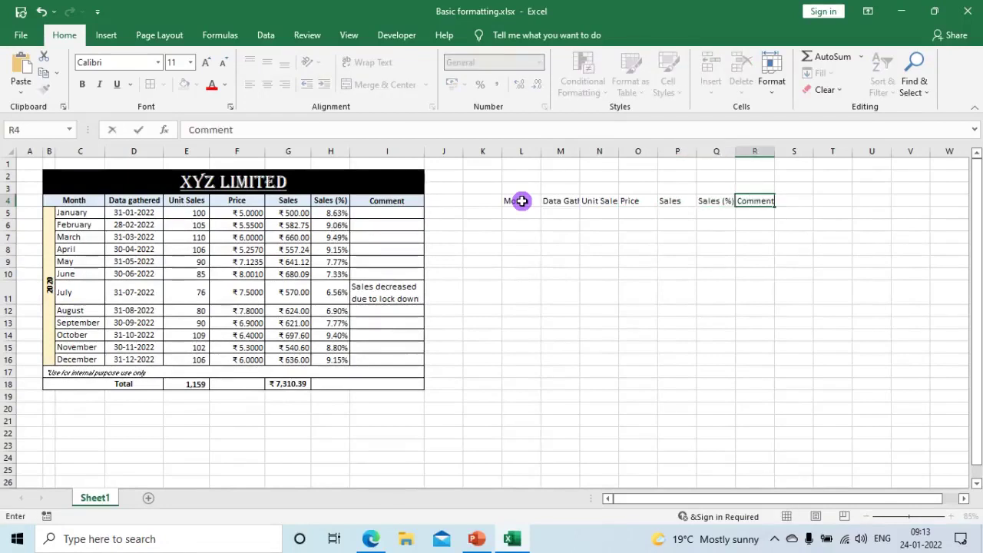
pyautogui.press('Return')
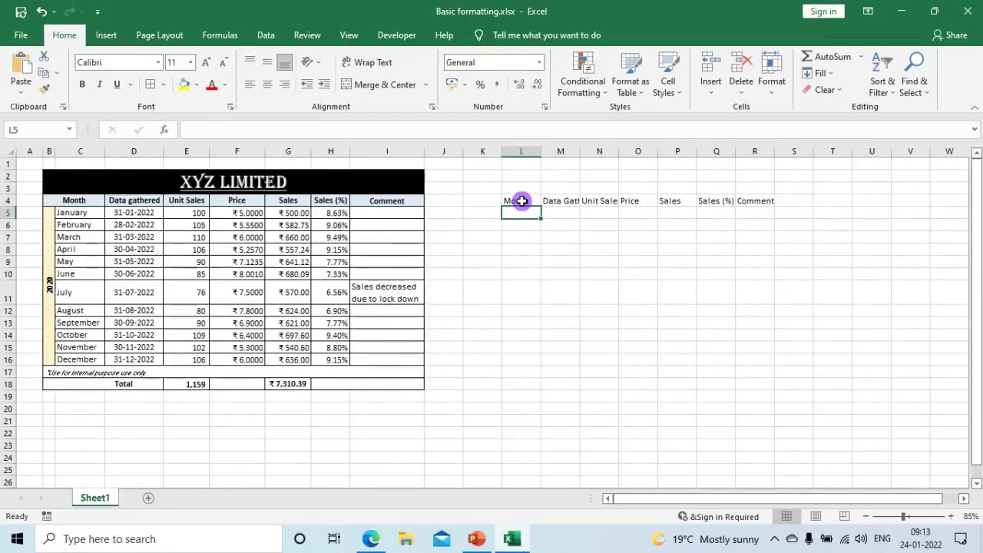
# Enter January in L5 and autofill the month names down to December in L16.
pyautogui.write('January')
pyautogui.press('Return')
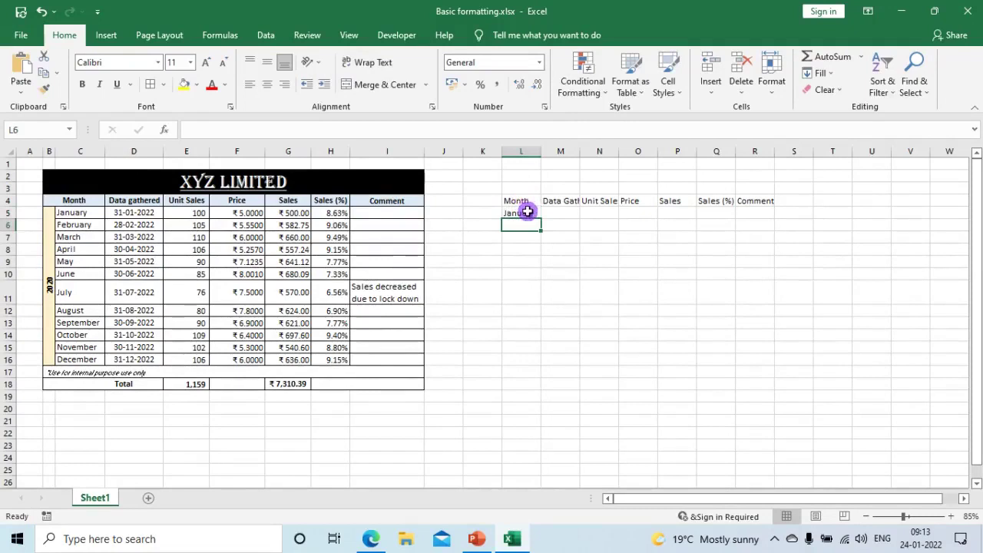
pyautogui.click(528, 212)
pyautogui.moveTo(541, 217); pyautogui.dragTo(544, 375)
pyautogui.click(533, 359)
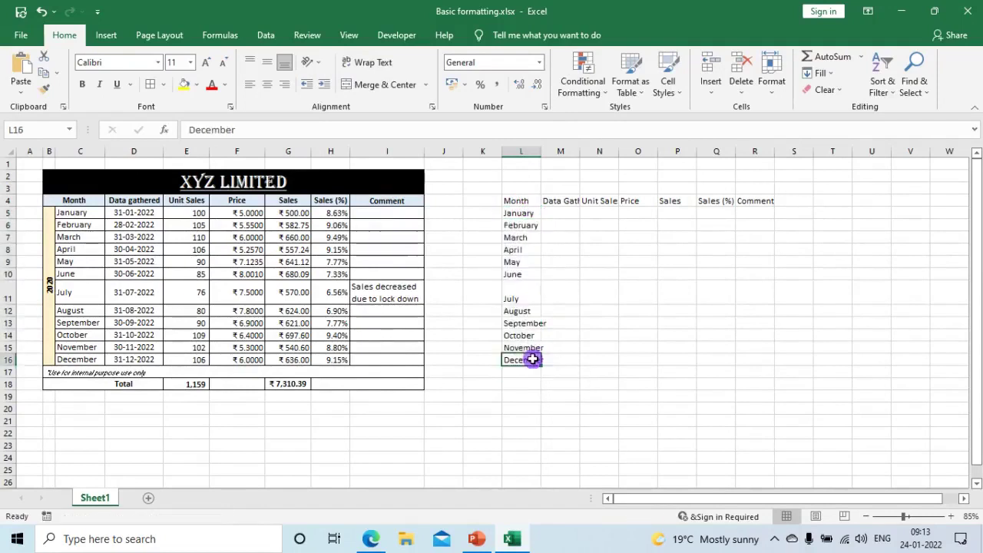
# Copy the dates, unit sales and prices in D5:F16 and paste them as values only starting at M5.
pyautogui.click(237, 213)
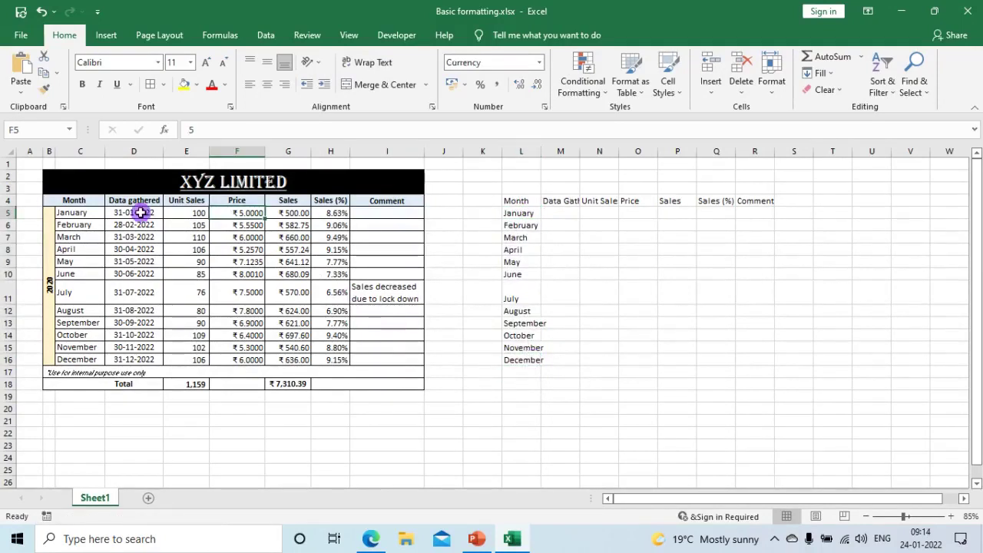
pyautogui.click(140, 213)
pyautogui.click(188, 213)
pyautogui.click(227, 212)
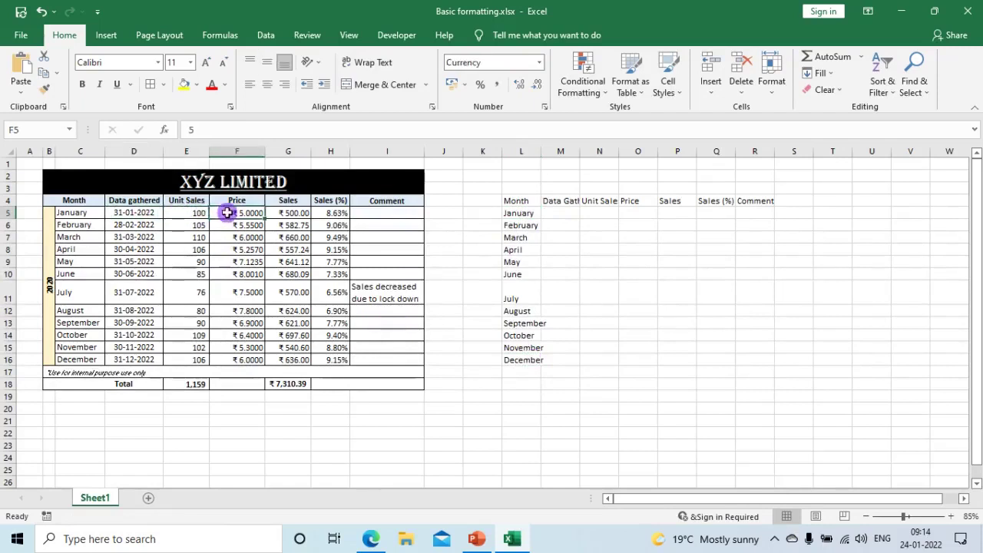
pyautogui.click(192, 213)
pyautogui.moveTo(134, 213); pyautogui.dragTo(246, 358)
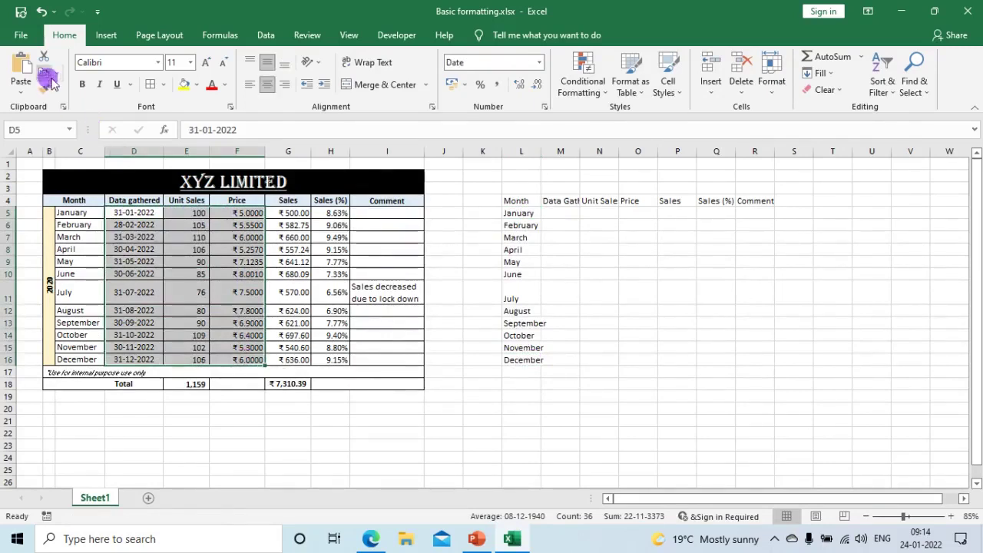
pyautogui.hotkey('ctrl', 'c')
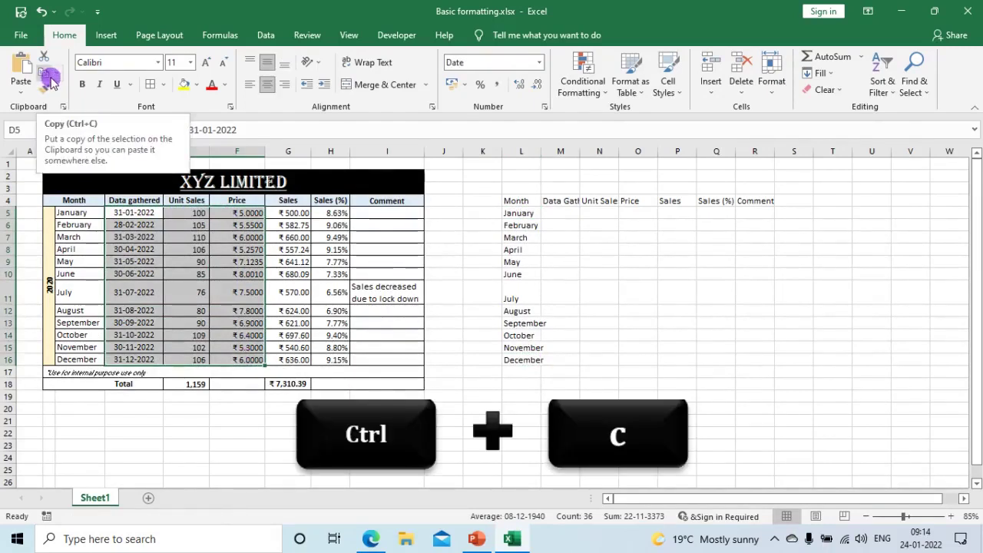
pyautogui.click(48, 76)
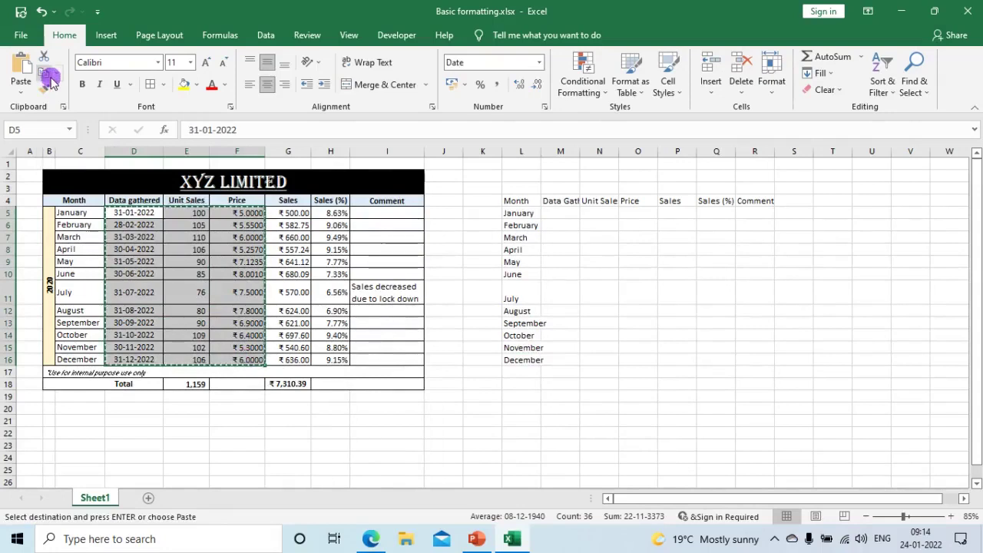
pyautogui.click(562, 214)
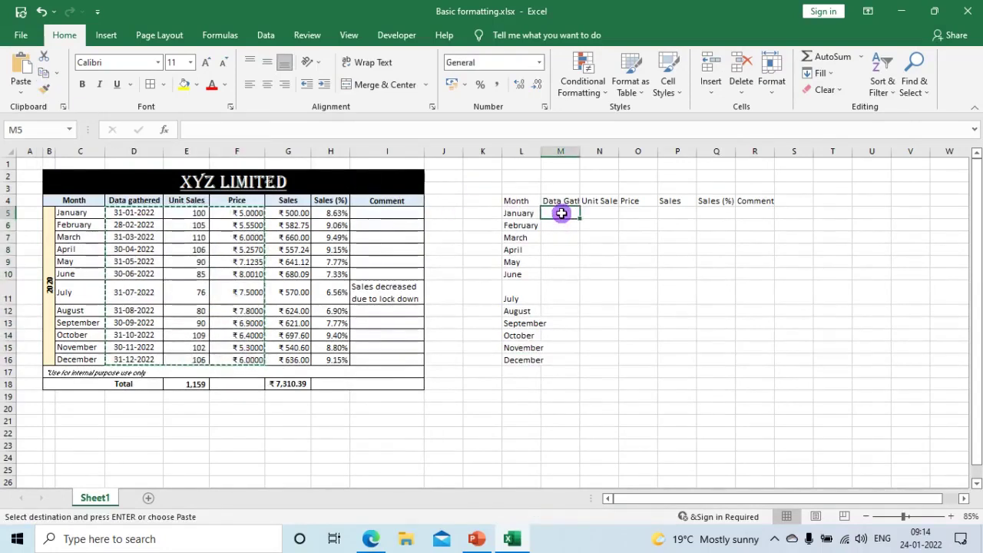
pyautogui.click(22, 90)
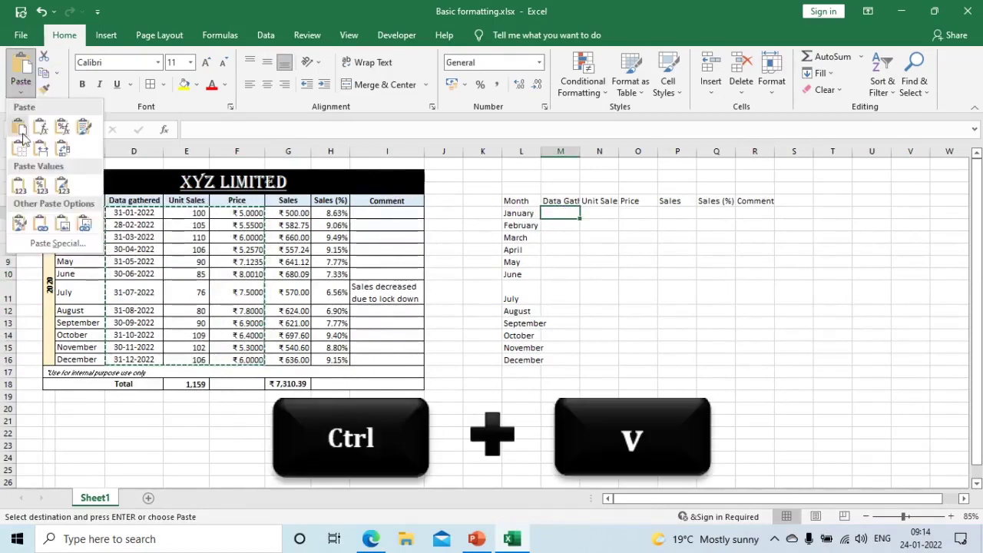
pyautogui.click(22, 188)
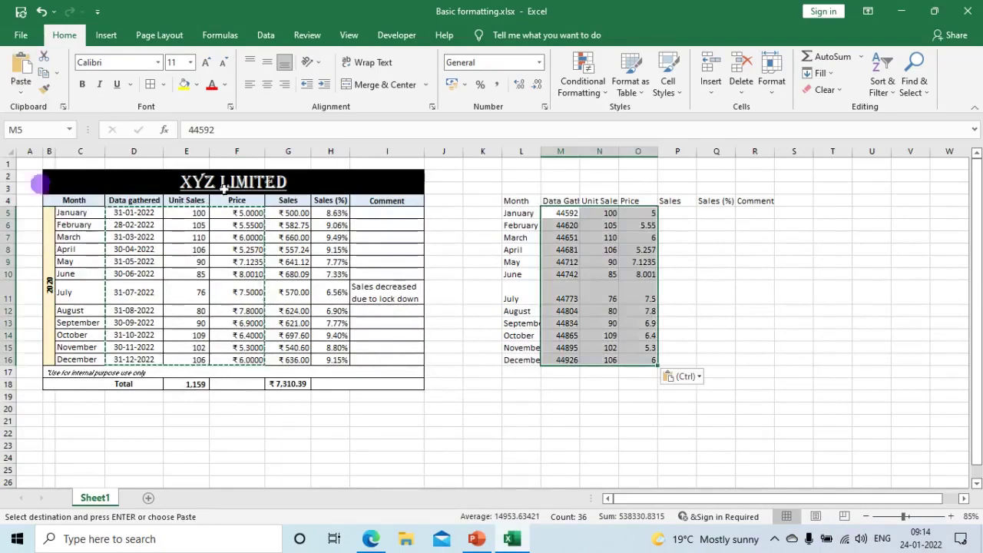
# Check the Sales formula in G5, then calculate January's sales in P5 with the formula =N5*O5.
pyautogui.click(287, 213)
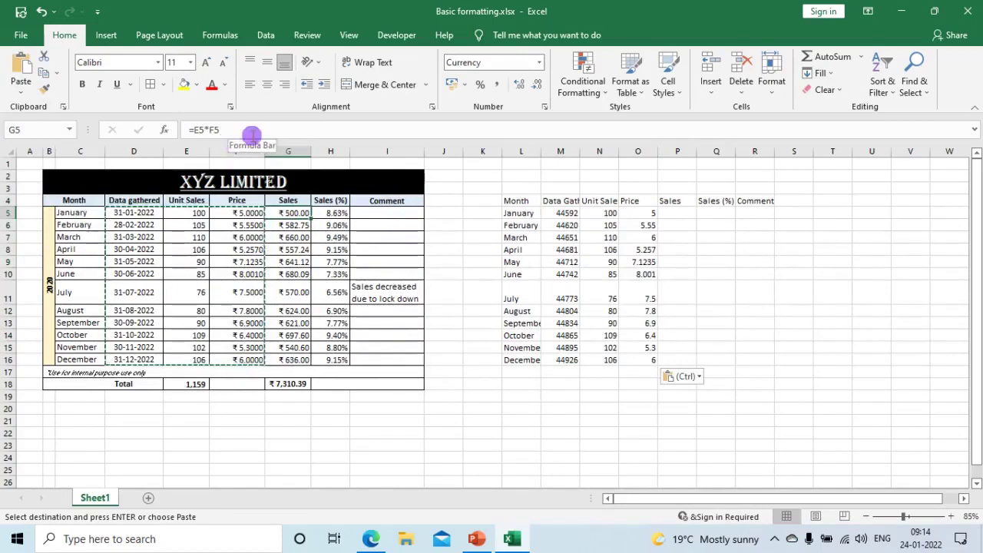
pyautogui.click(684, 211)
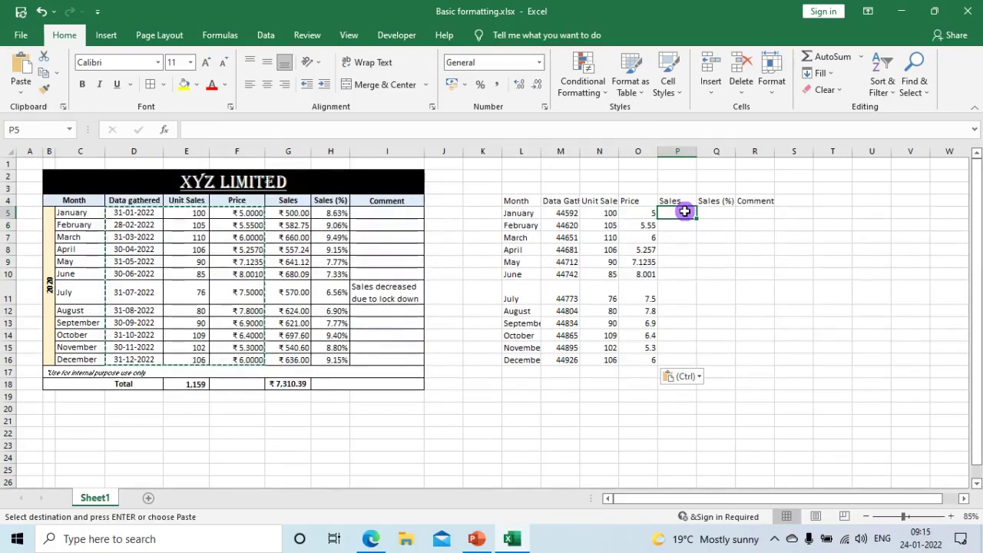
pyautogui.write('=')
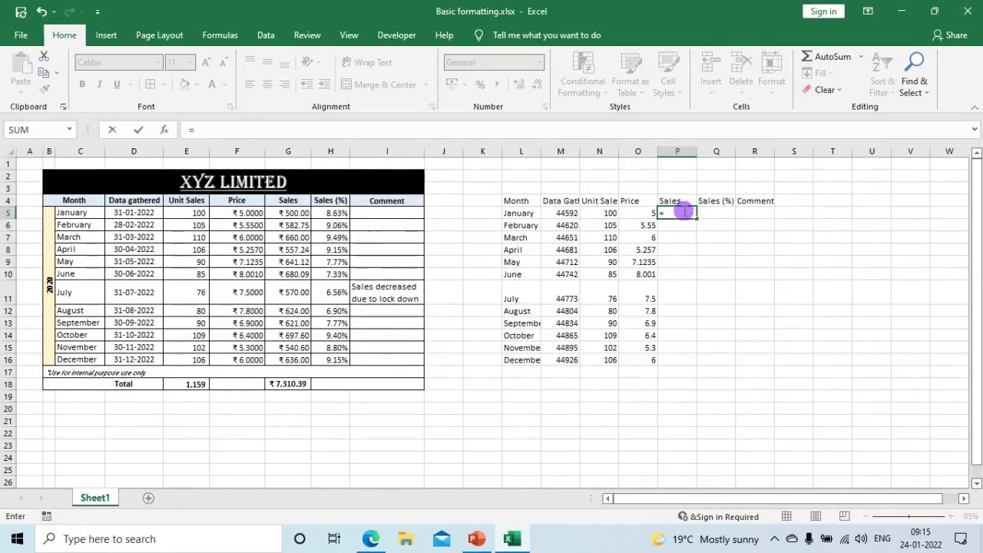
pyautogui.click(597, 213)
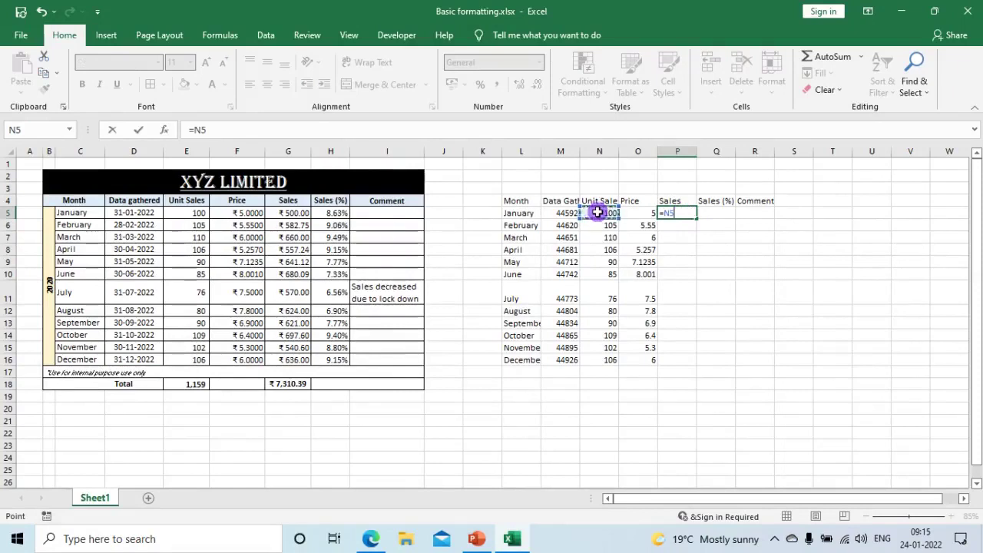
pyautogui.write('*')
pyautogui.click(646, 210)
pyautogui.press('Return')
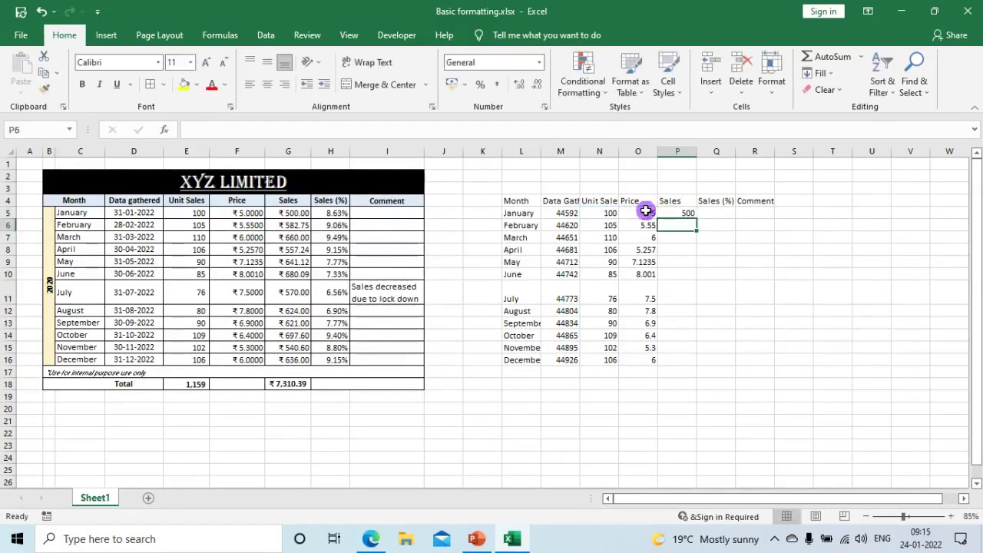
# Fill the January Sales formula down to P16 and check the copied formulas for February and March.
pyautogui.click(685, 211)
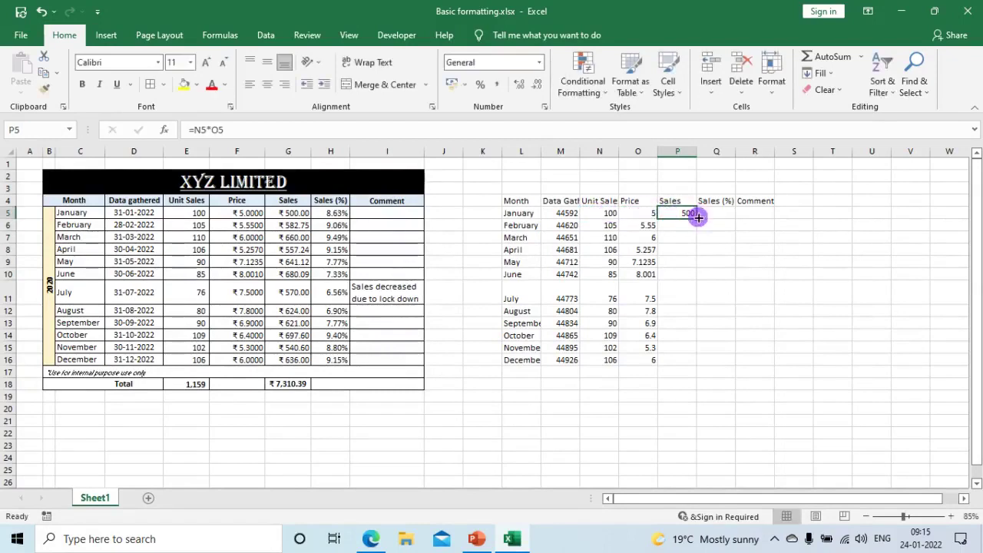
pyautogui.doubleClick(696, 219)
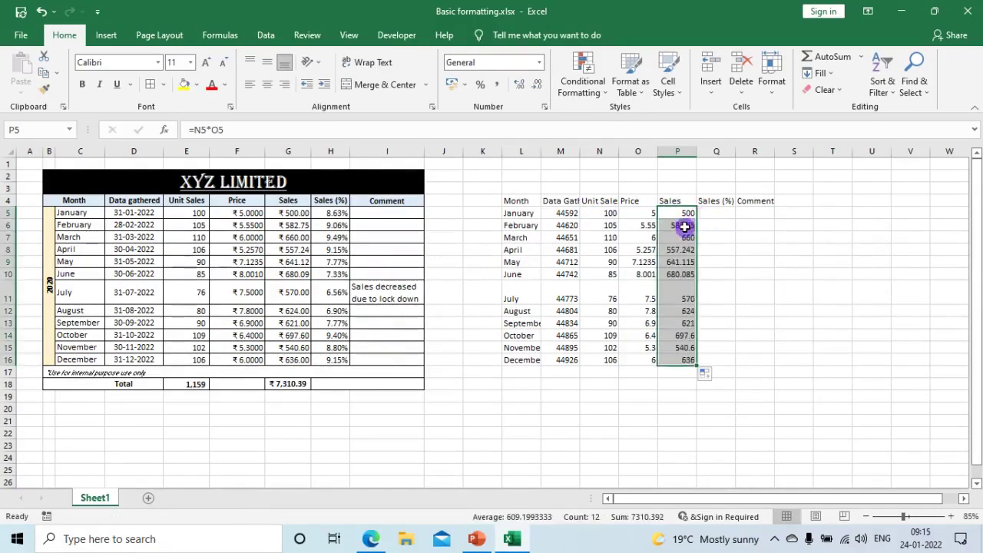
pyautogui.click(684, 228)
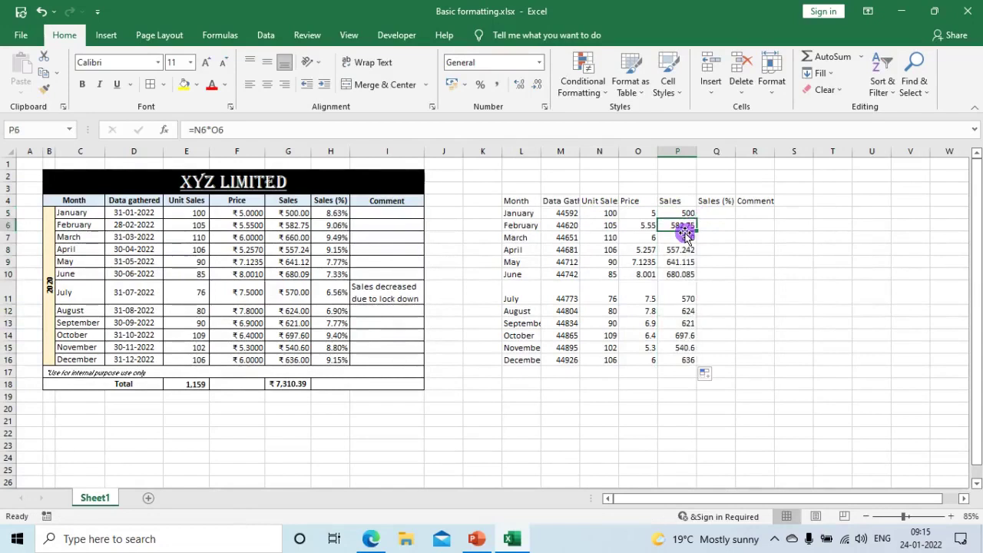
pyautogui.click(691, 237)
pyautogui.doubleClick(691, 237)
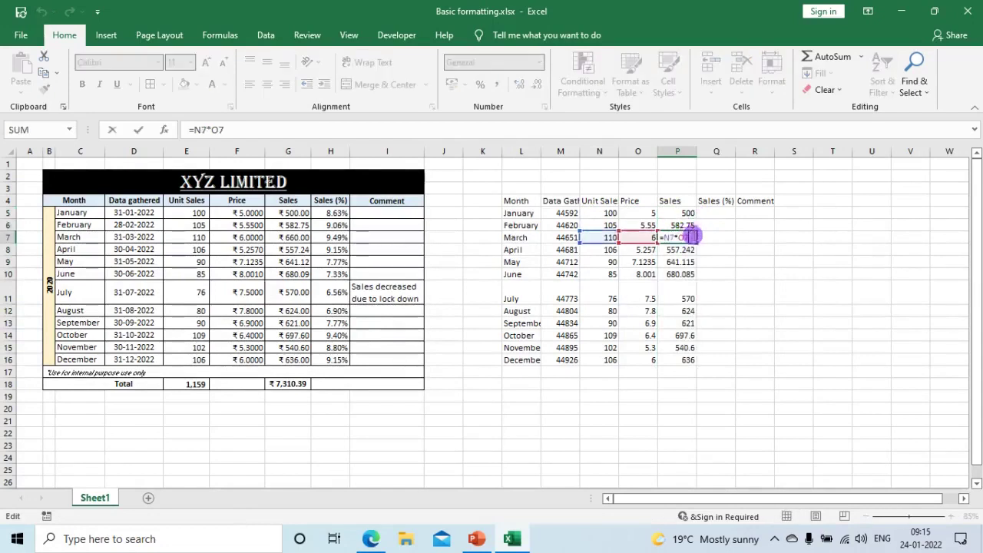
pyautogui.press('Escape')
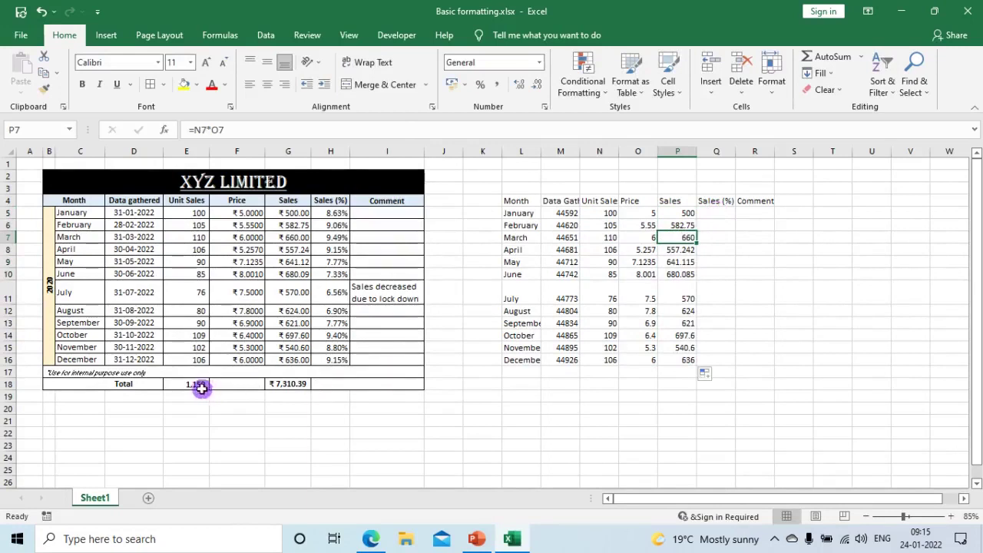
# Total the unit sales in N18 with the formula =SUM(N5:N16).
pyautogui.click(611, 383)
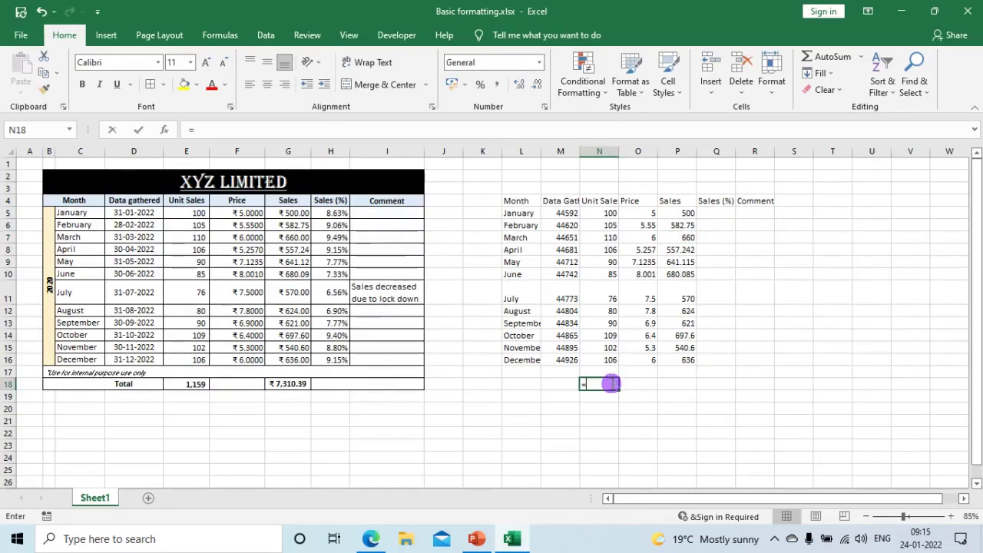
pyautogui.write('=sum')
pyautogui.press('Tab')
pyautogui.moveTo(606, 213); pyautogui.dragTo(604, 361)
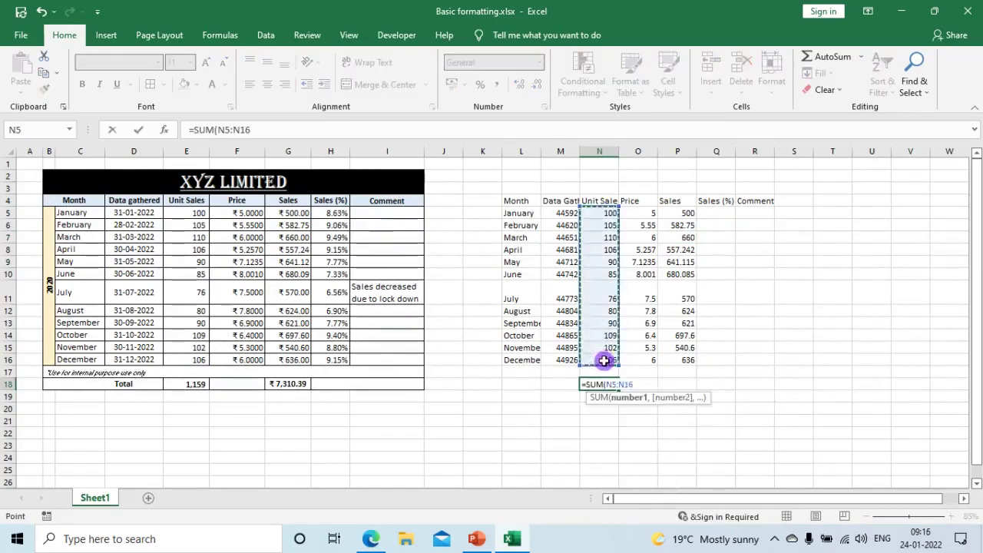
pyautogui.write(')')
pyautogui.press('Return')
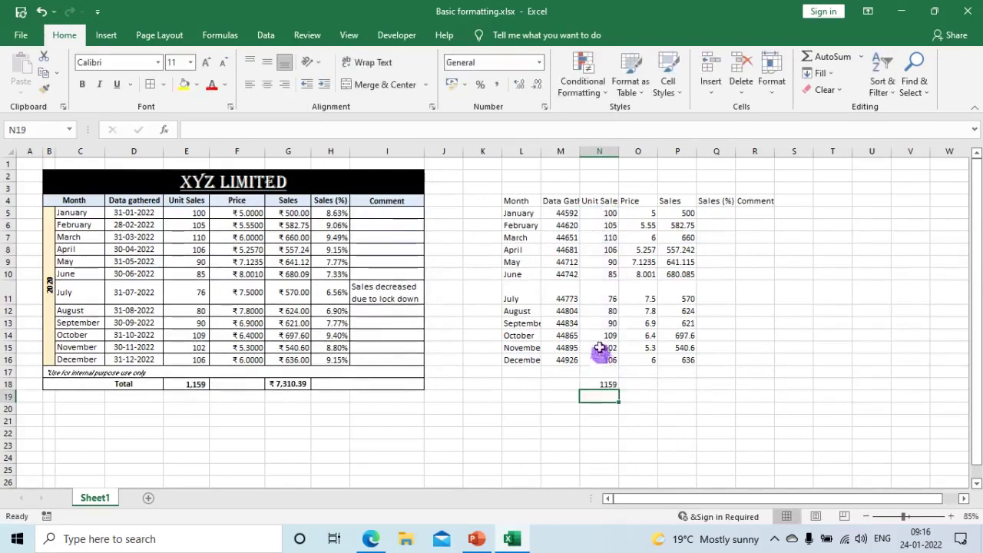
# Total the monthly sales in P18 with the formula =SUM(P5:P16).
pyautogui.click(683, 386)
pyautogui.write('=sum')
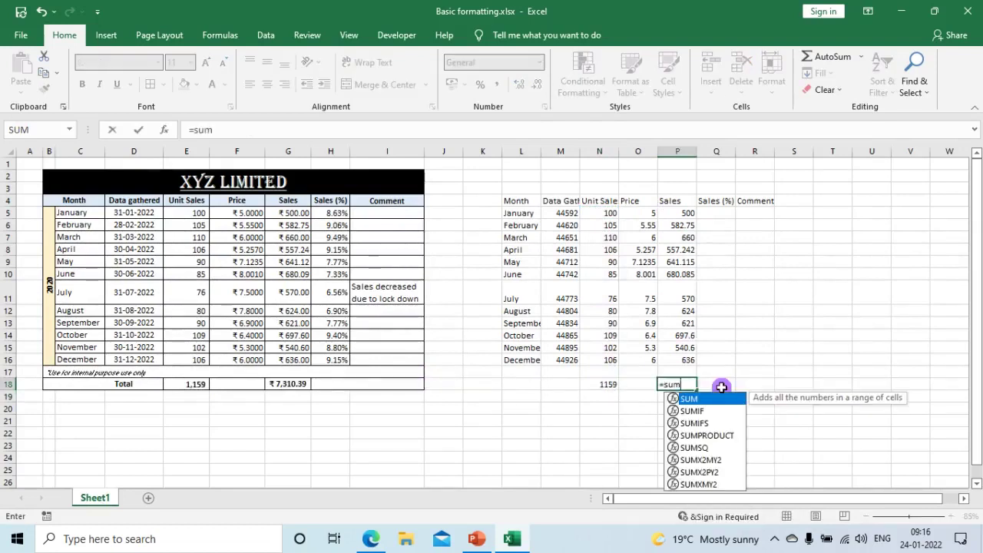
pyautogui.press('Tab')
pyautogui.moveTo(683, 214); pyautogui.dragTo(691, 361)
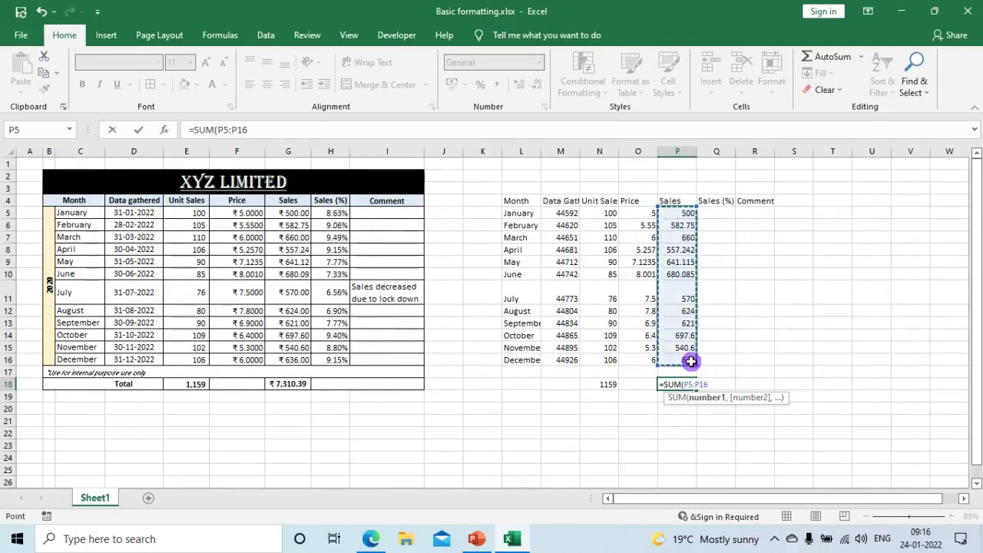
pyautogui.write(')')
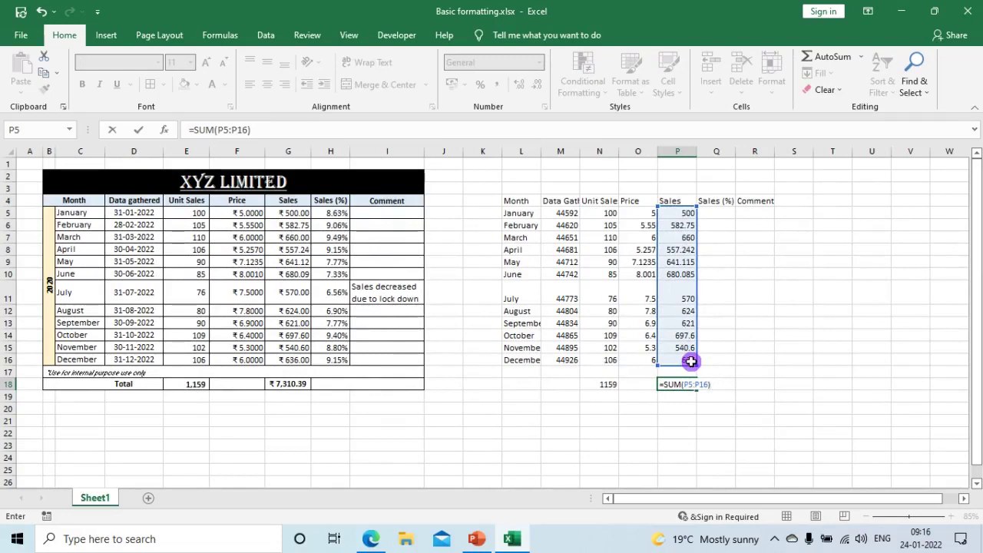
# Check the Sales (%) formula in H5, then calculate January's share in Q5 with the formula =N5/N18.
pyautogui.click(711, 213)
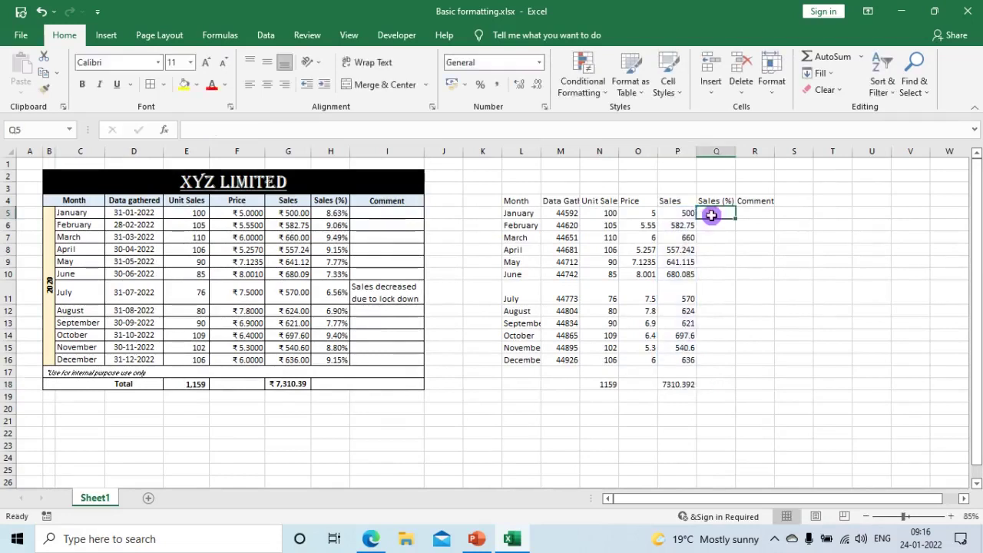
pyautogui.click(328, 213)
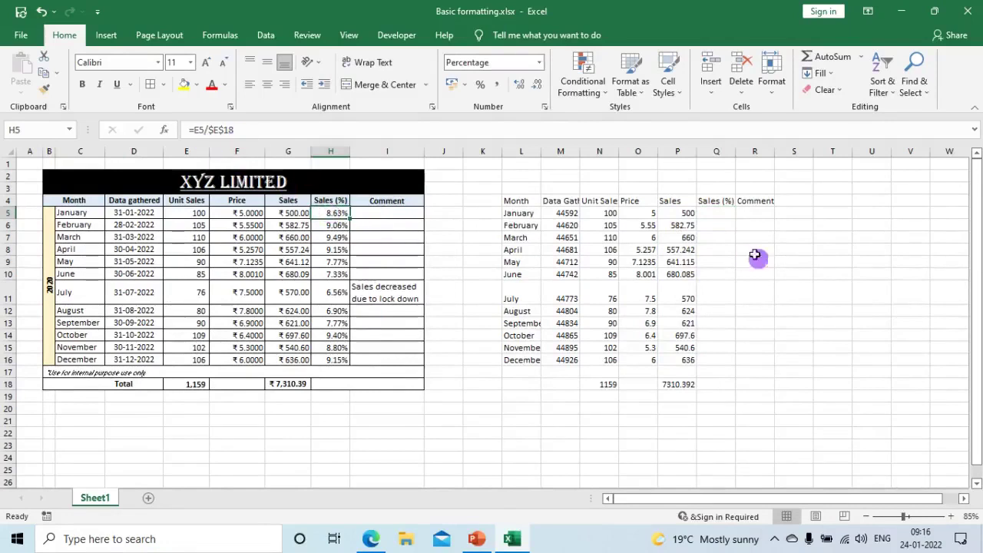
pyautogui.click(718, 212)
pyautogui.write('=')
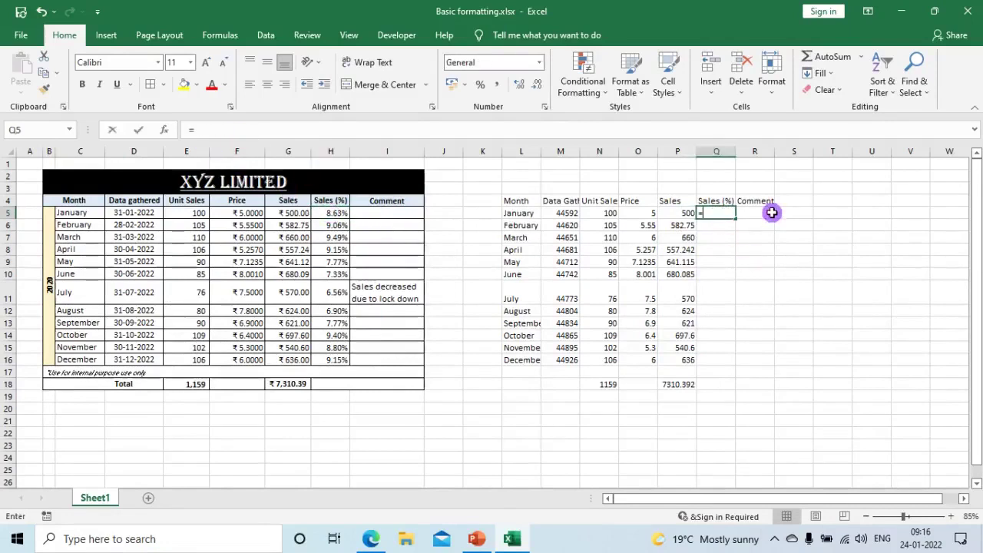
pyautogui.click(604, 213)
pyautogui.write('/')
pyautogui.click(600, 384)
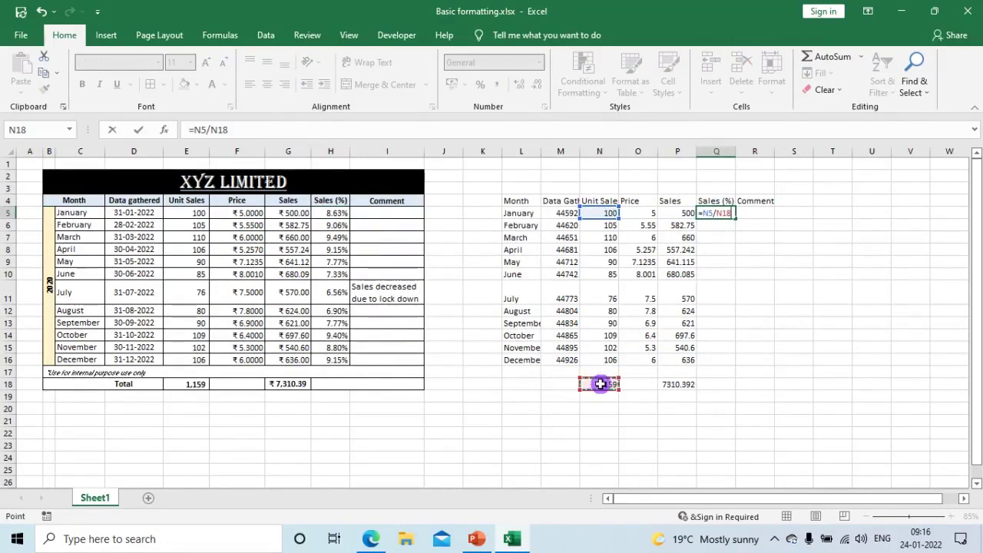
pyautogui.press('Return')
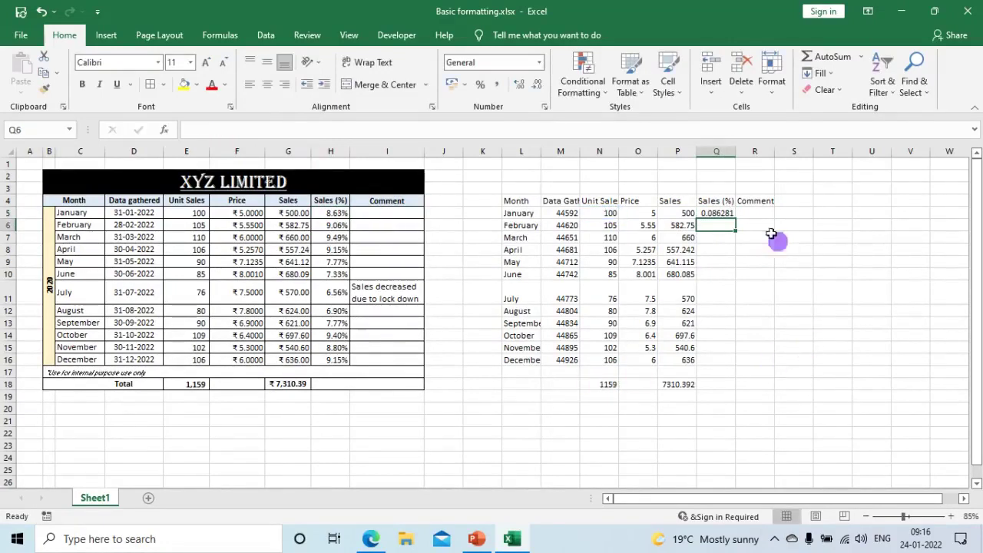
# Try filling the January Sales (%) formula down to Q16 and inspect the cell references in Q5 and Q6.
pyautogui.click(716, 215)
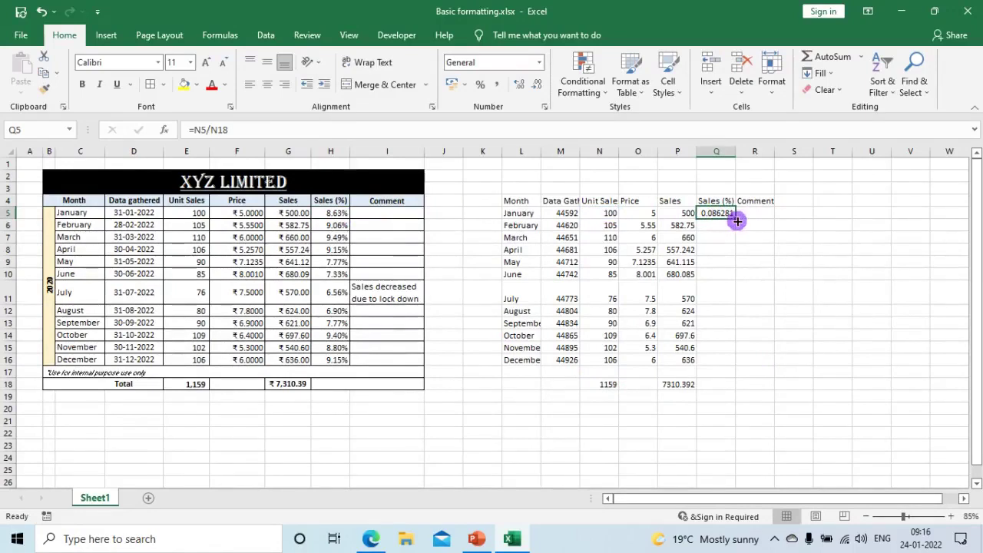
pyautogui.doubleClick(736, 220)
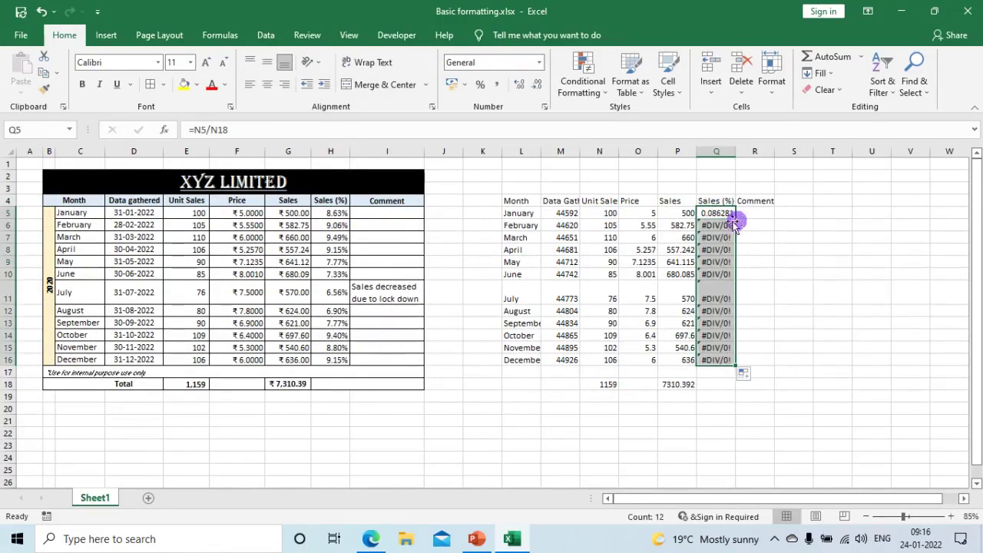
pyautogui.click(716, 224)
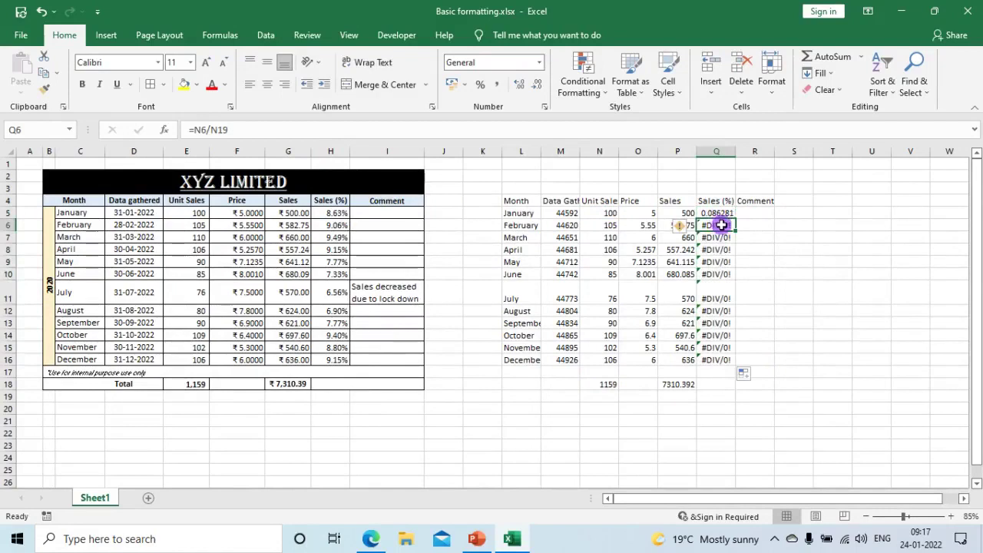
pyautogui.click(723, 213)
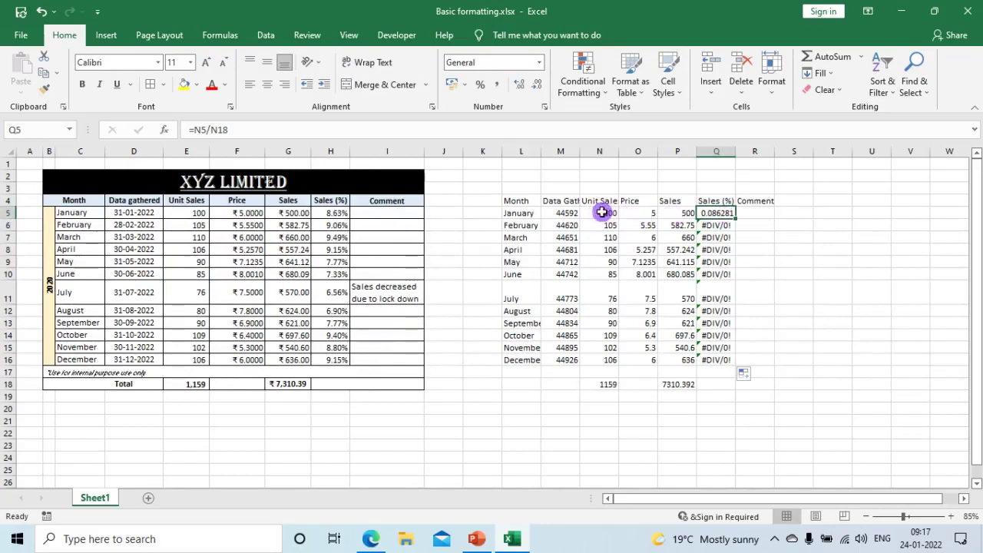
pyautogui.doubleClick(723, 214)
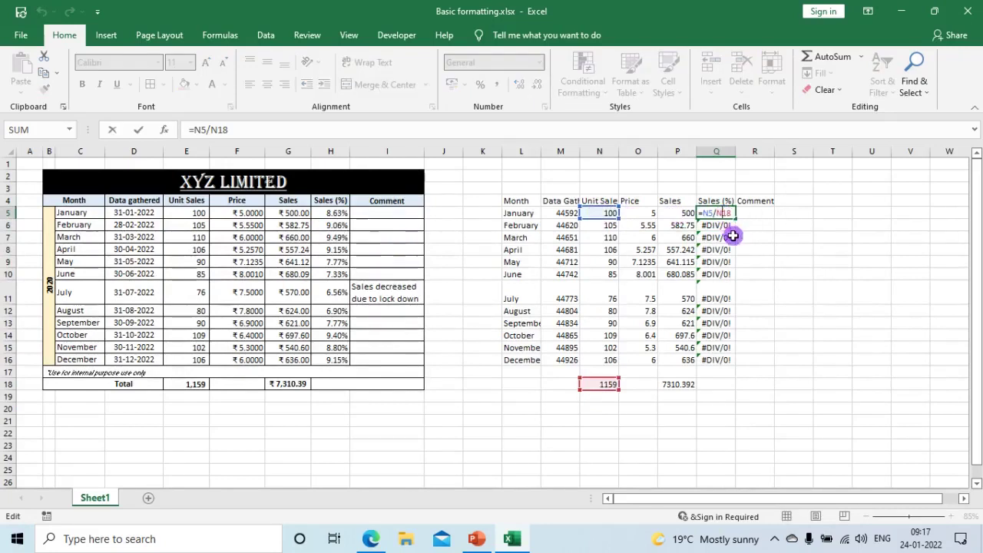
pyautogui.press('Return')
pyautogui.doubleClick(718, 223)
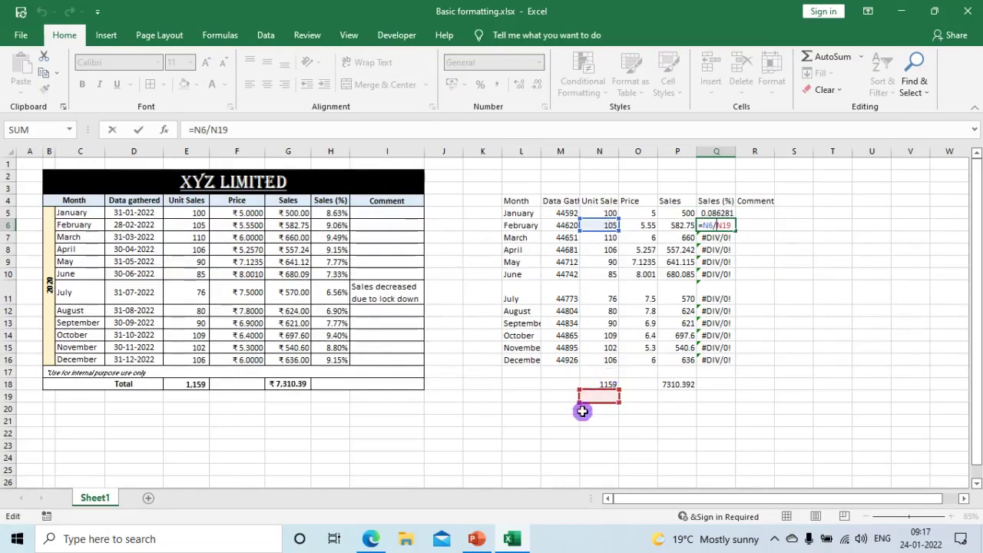
pyautogui.hotkey('ctrl', 'Return')
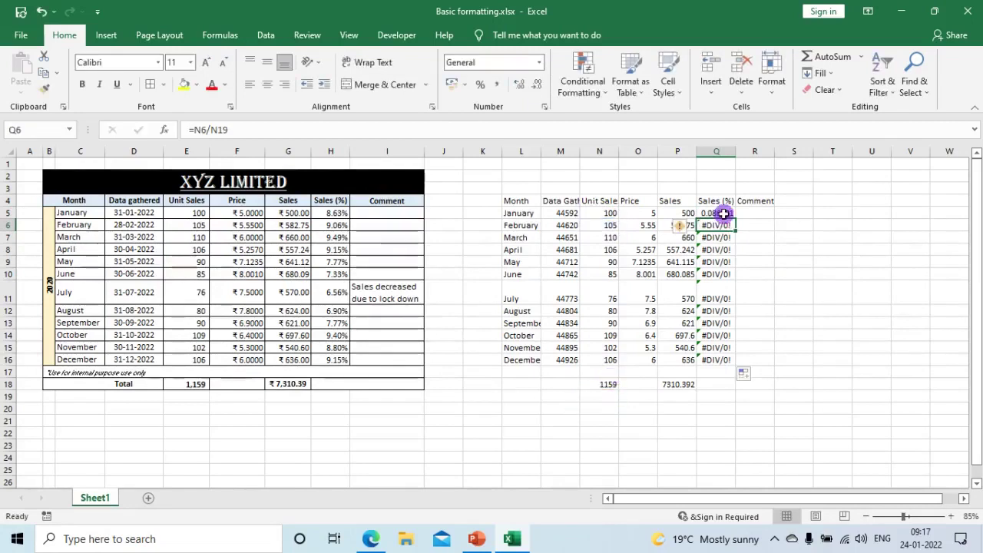
# Make the total reference in Q5 absolute so the formula reads =N5/$N$18.
pyautogui.click(724, 214)
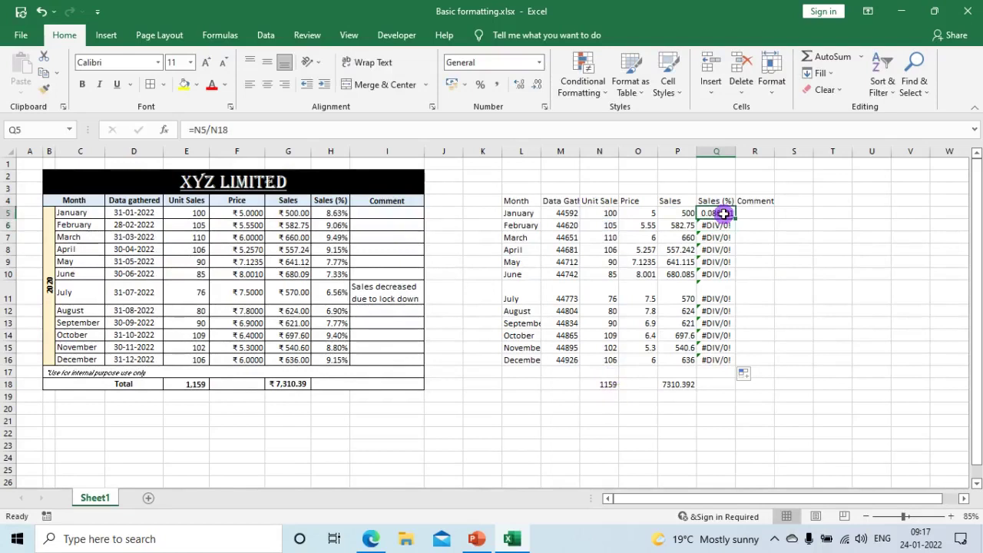
pyautogui.click(216, 129)
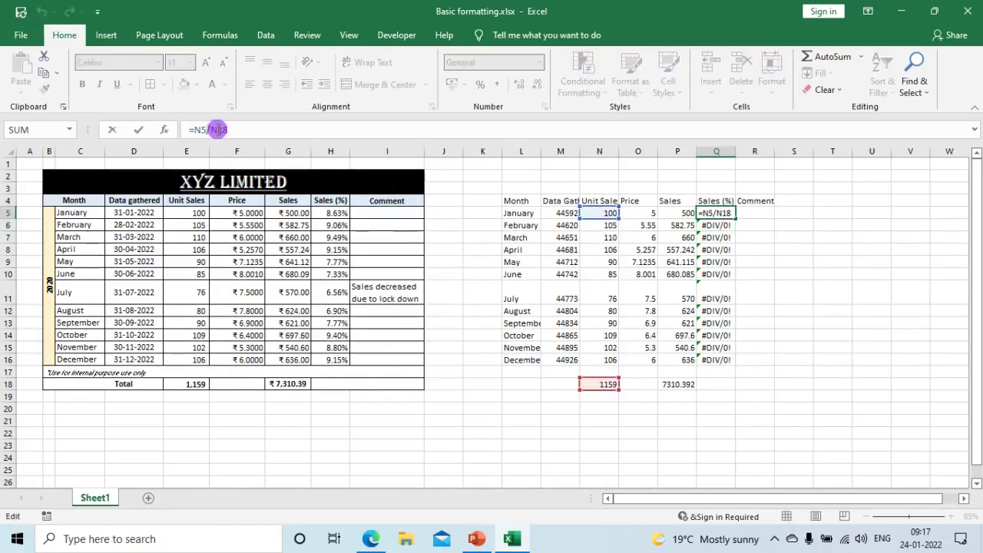
pyautogui.press('F4')
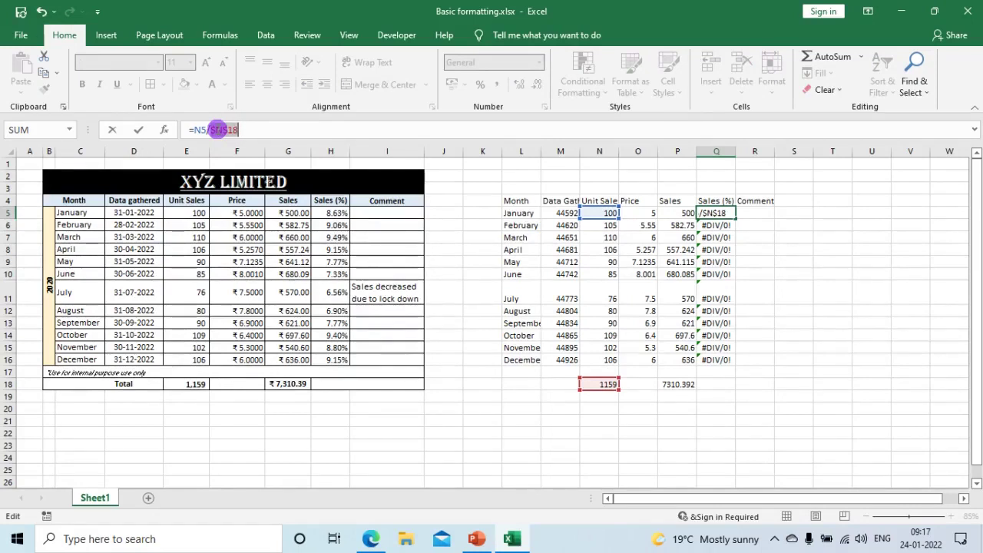
pyautogui.press('Return')
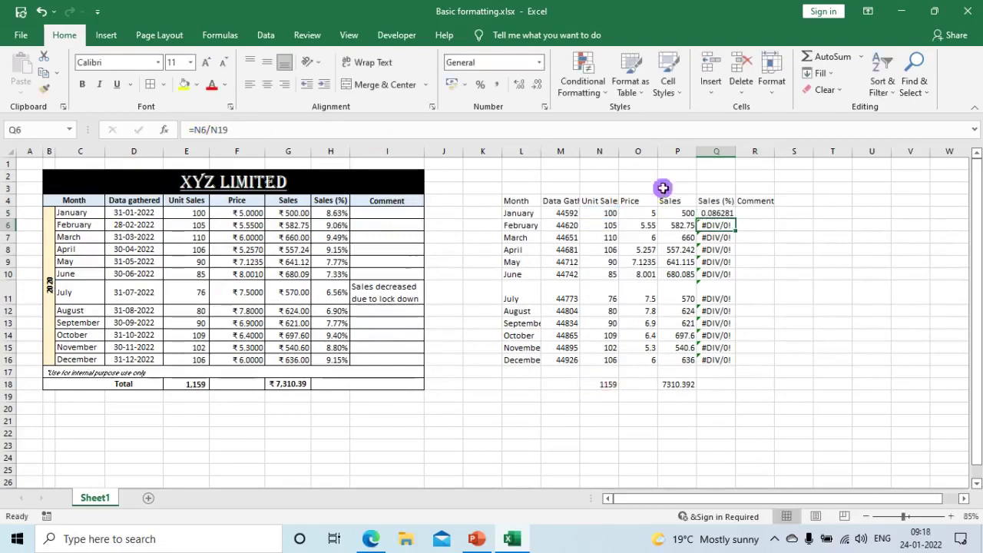
# Fill the corrected Sales (%) formula from Q5 down to Q16 and check the references in August's copy.
pyautogui.click(718, 213)
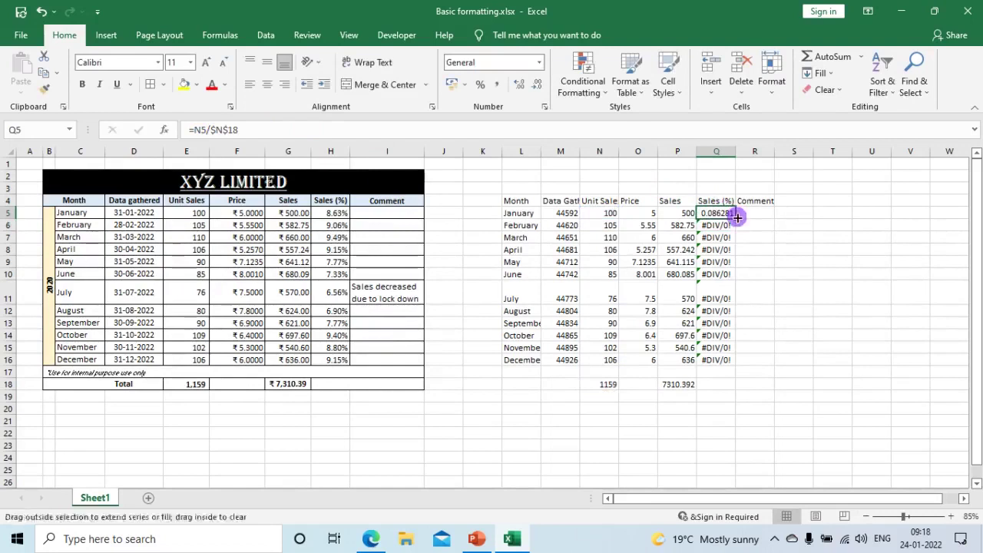
pyautogui.doubleClick(737, 218)
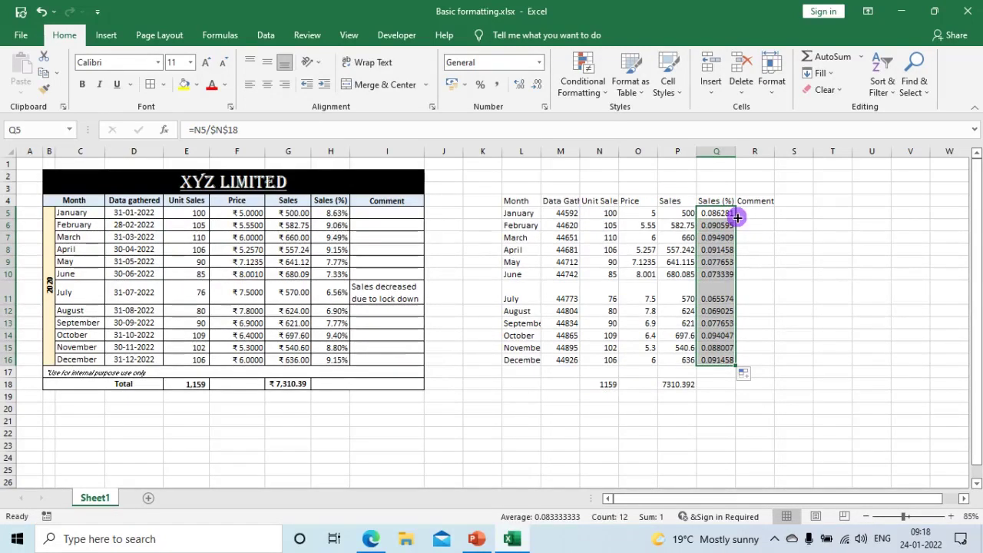
pyautogui.click(716, 311)
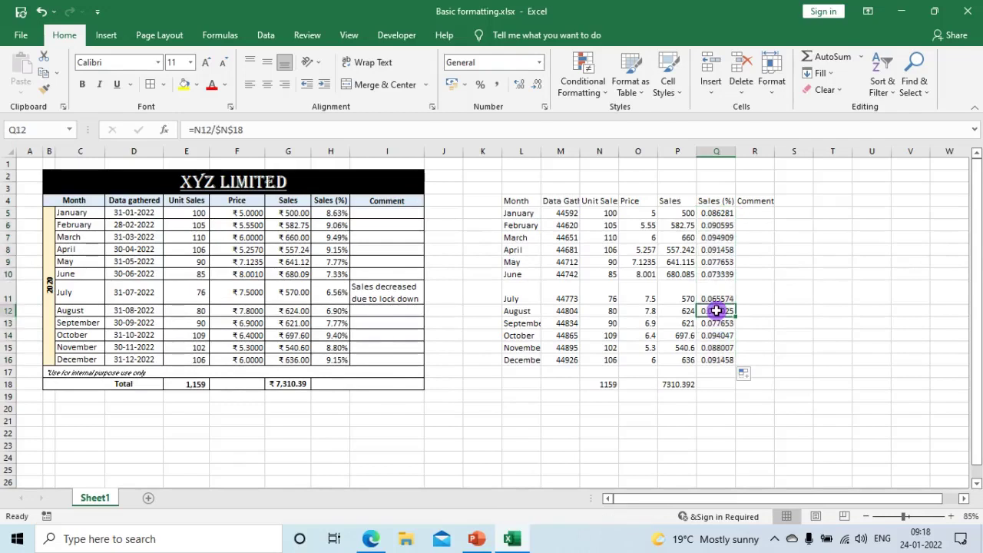
pyautogui.doubleClick(716, 310)
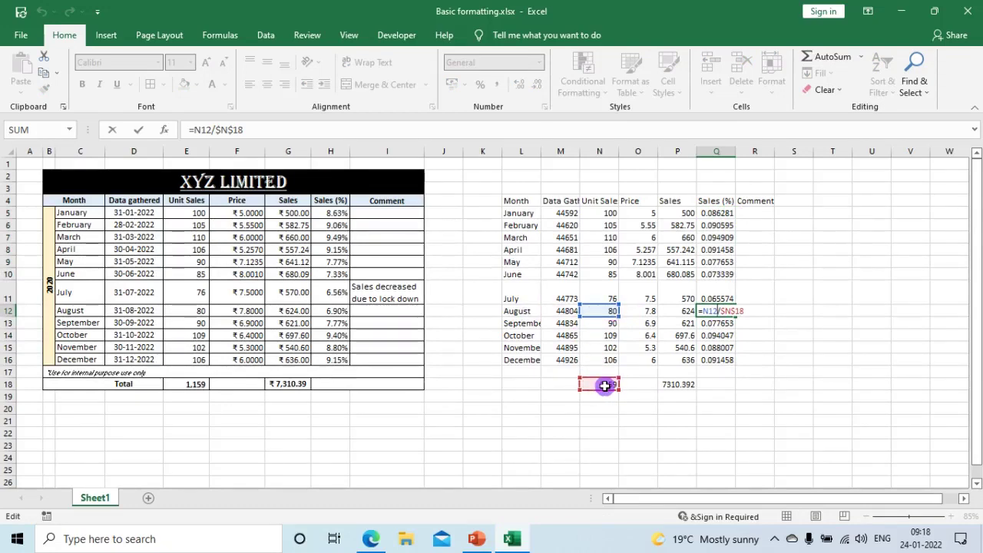
pyautogui.press('Return')
# Copy the July comment from I11 and paste it as values only into R11.
pyautogui.click(746, 290)
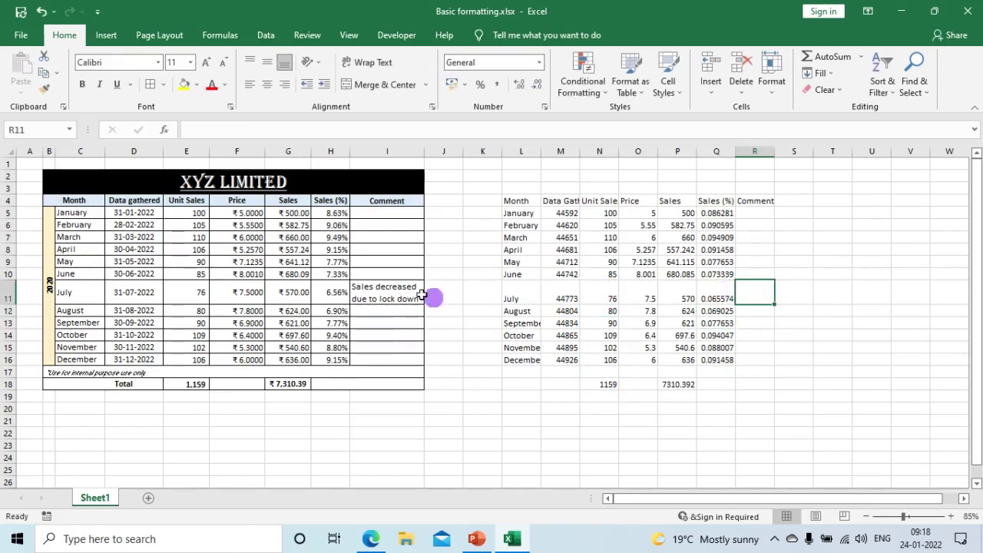
pyautogui.click(397, 294)
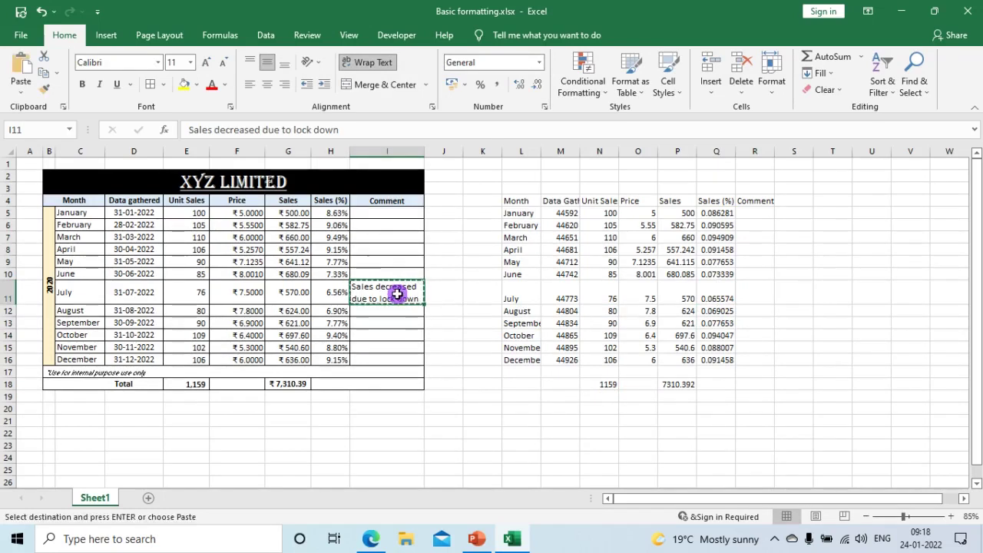
pyautogui.click(755, 294)
pyautogui.rightClick(755, 294)
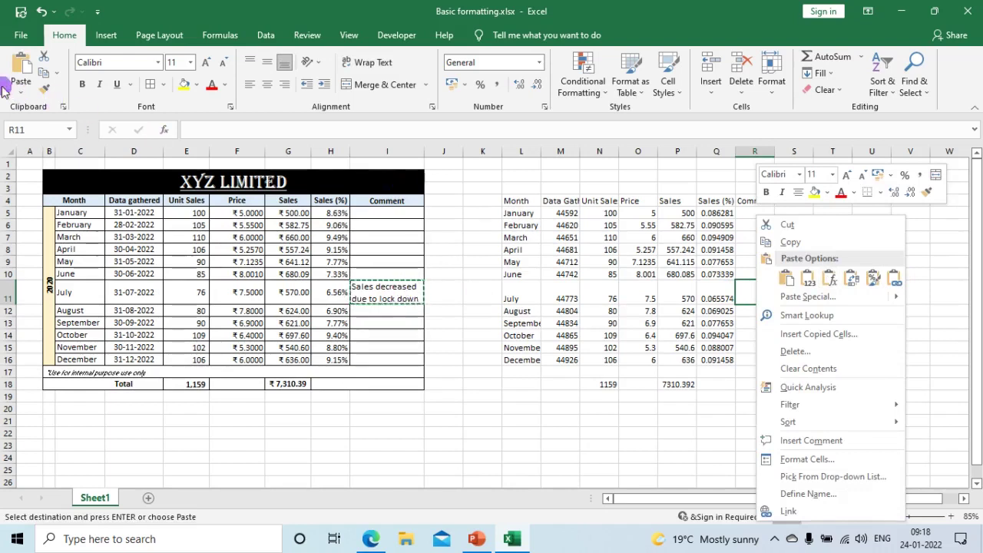
pyautogui.click(25, 92)
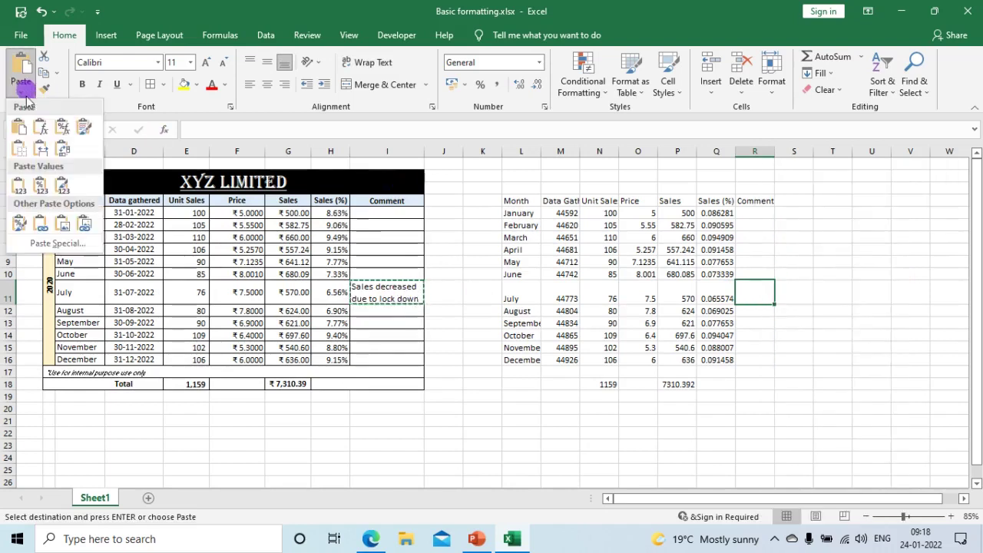
pyautogui.click(19, 185)
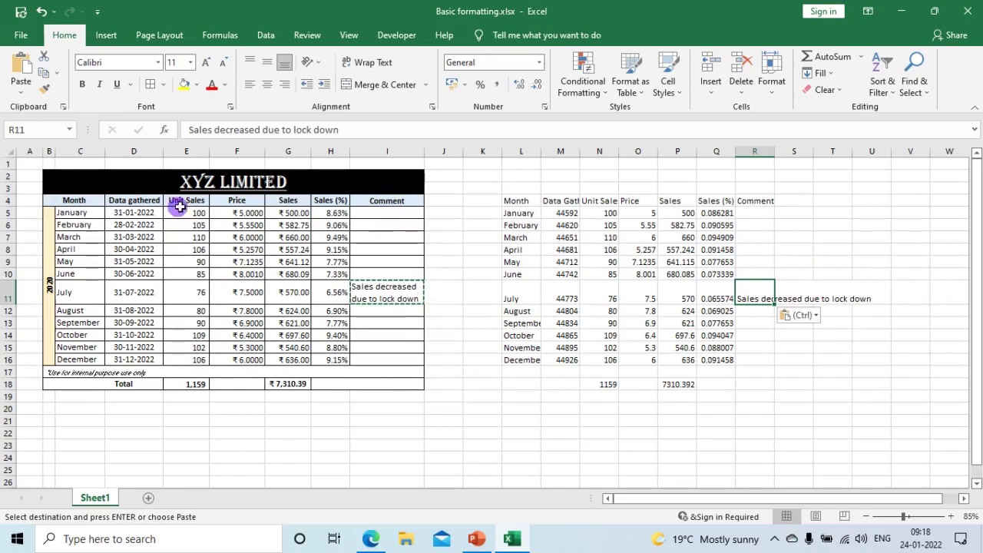
# Enter the title XYZ LIMITED in K2, matching the original table's heading.
pyautogui.click(151, 182)
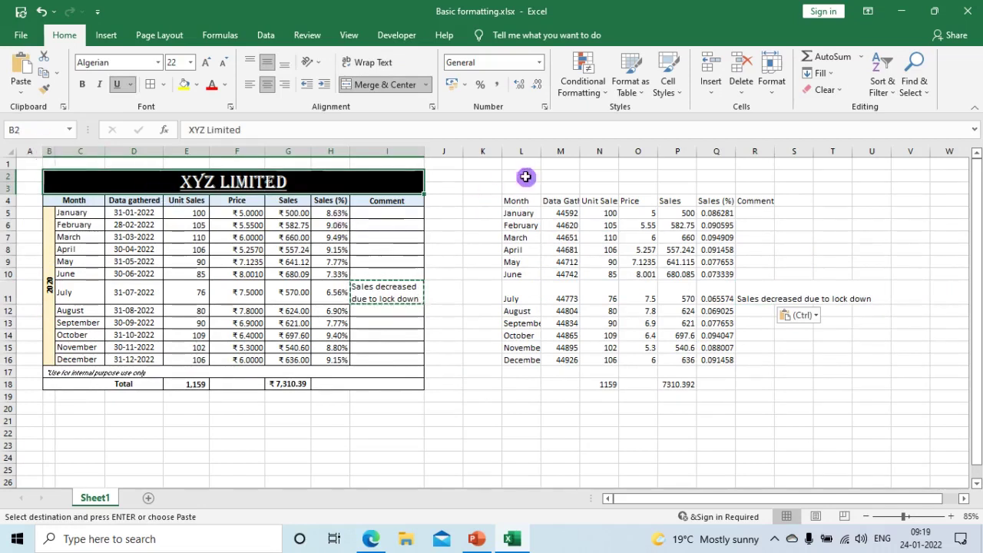
pyautogui.click(493, 176)
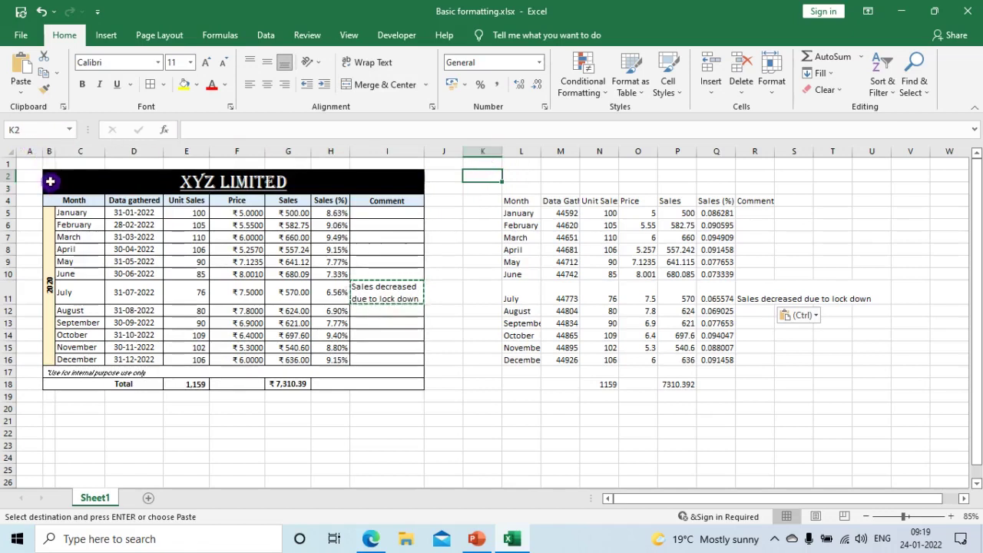
pyautogui.write('X')
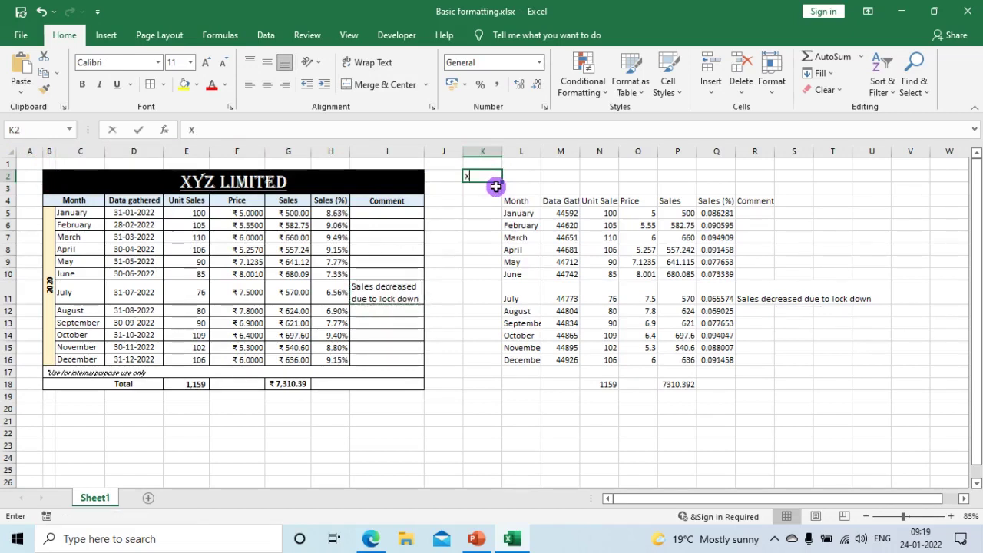
pyautogui.write('YZ LIMITE')
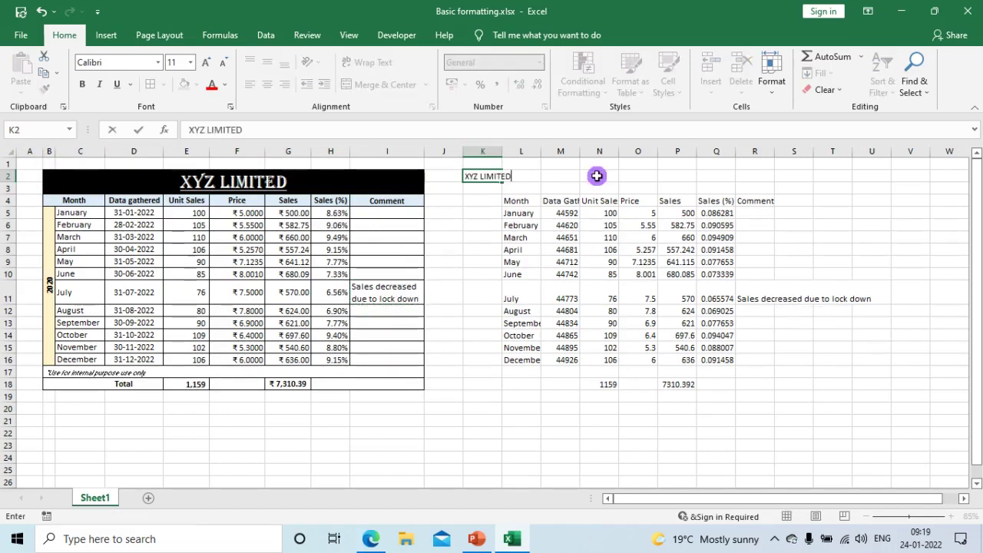
pyautogui.write('D')
pyautogui.press('Return')
# Enter the year label 2020 in K5, beside January in the new table.
pyautogui.click(46, 234)
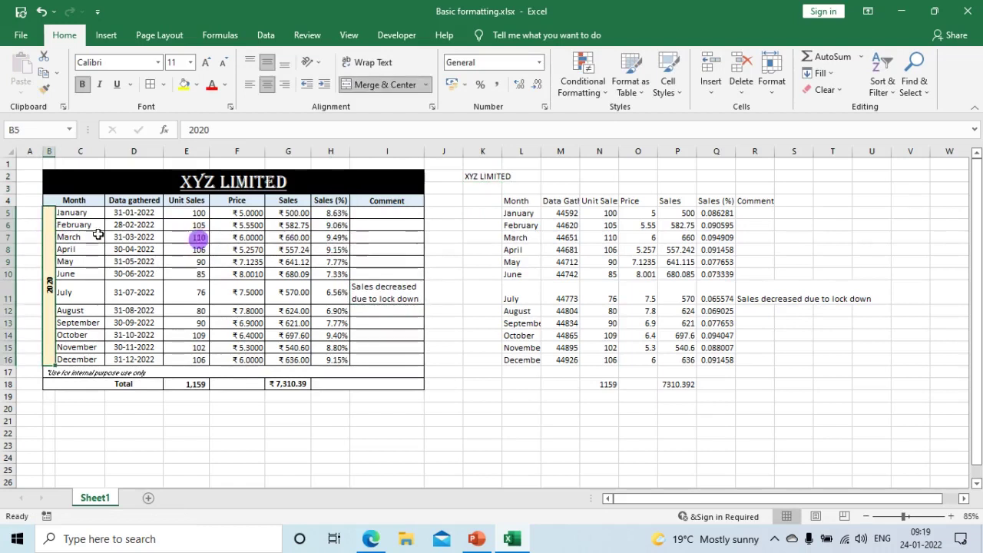
pyautogui.click(483, 213)
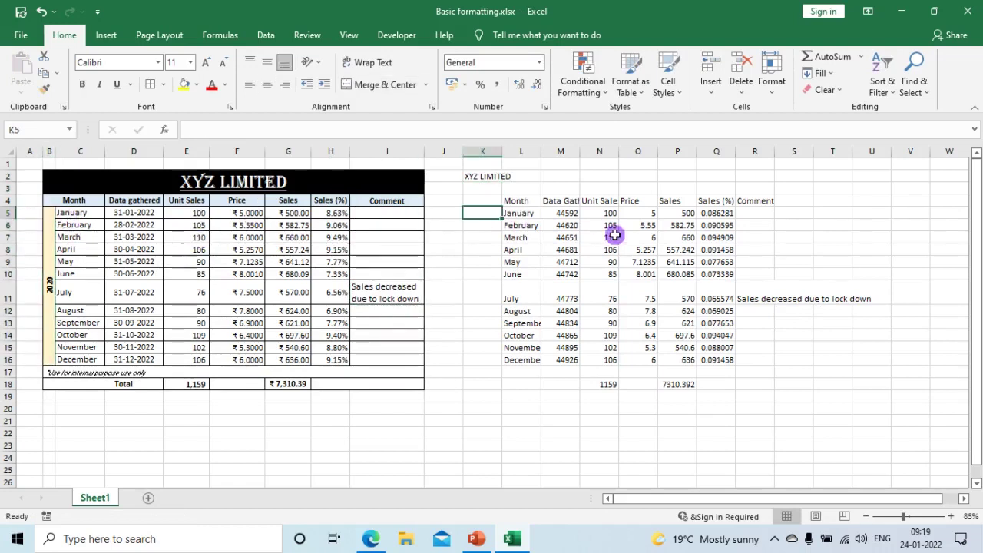
pyautogui.write('2020')
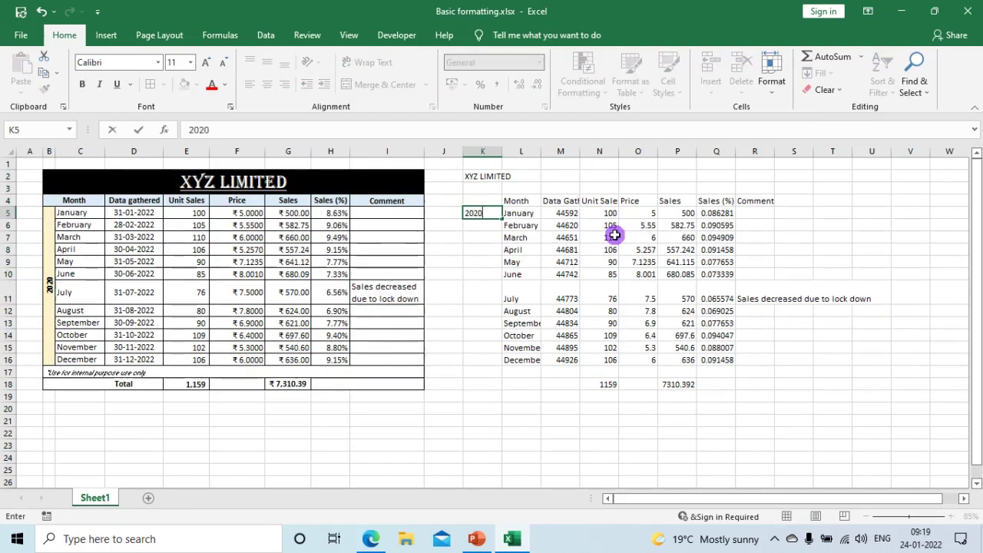
pyautogui.press('Return')
# Copy the internal-use note from B17 and paste it as values only into K17.
pyautogui.click(123, 373)
pyautogui.hotkey('ctrl', 'c')
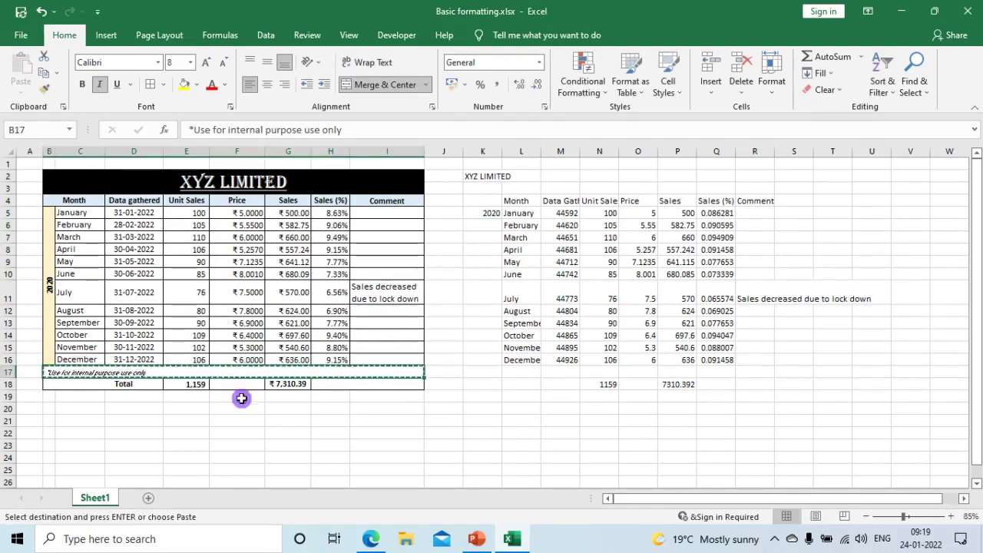
pyautogui.click(489, 374)
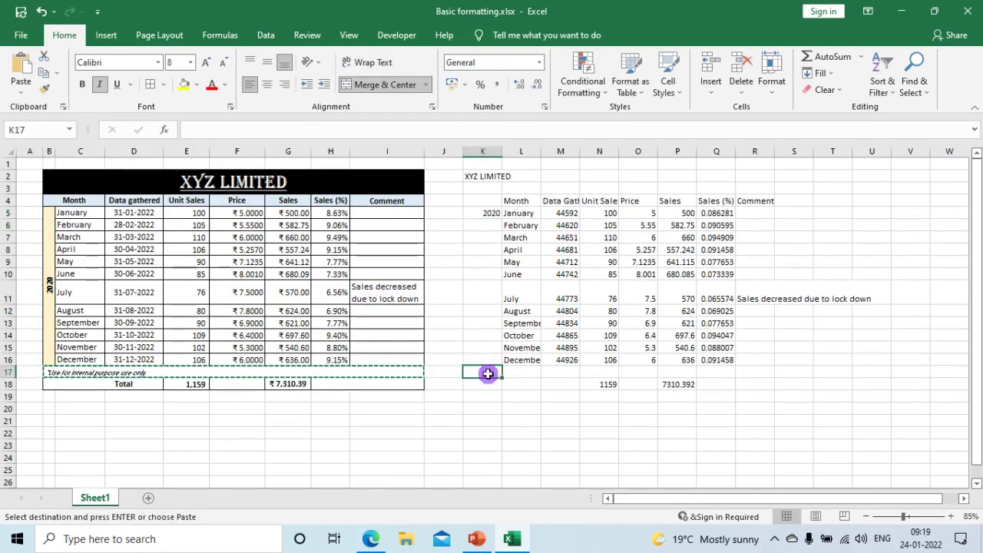
pyautogui.rightClick(488, 374)
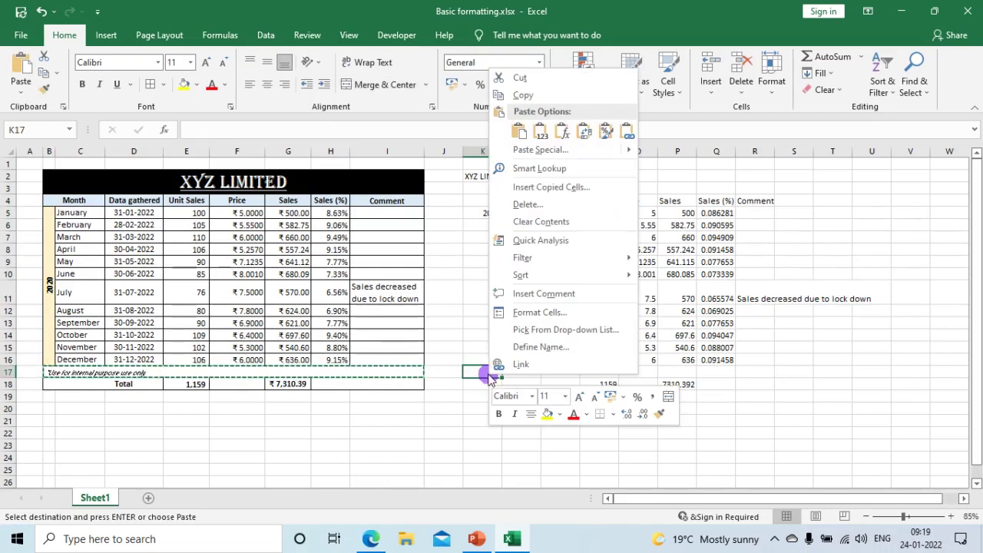
pyautogui.click(542, 136)
# Enter the label Total in K18 for the new table's totals row.
pyautogui.click(129, 388)
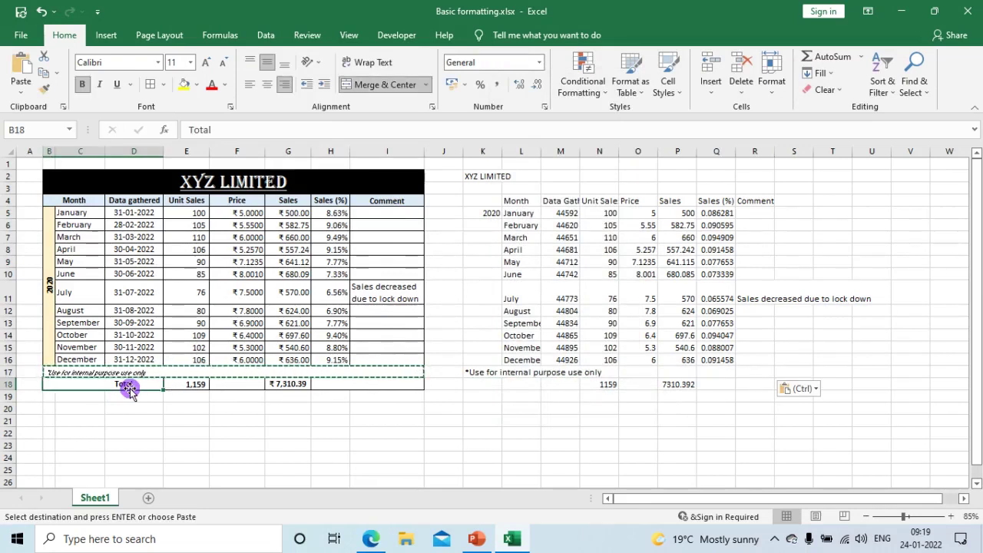
pyautogui.click(485, 386)
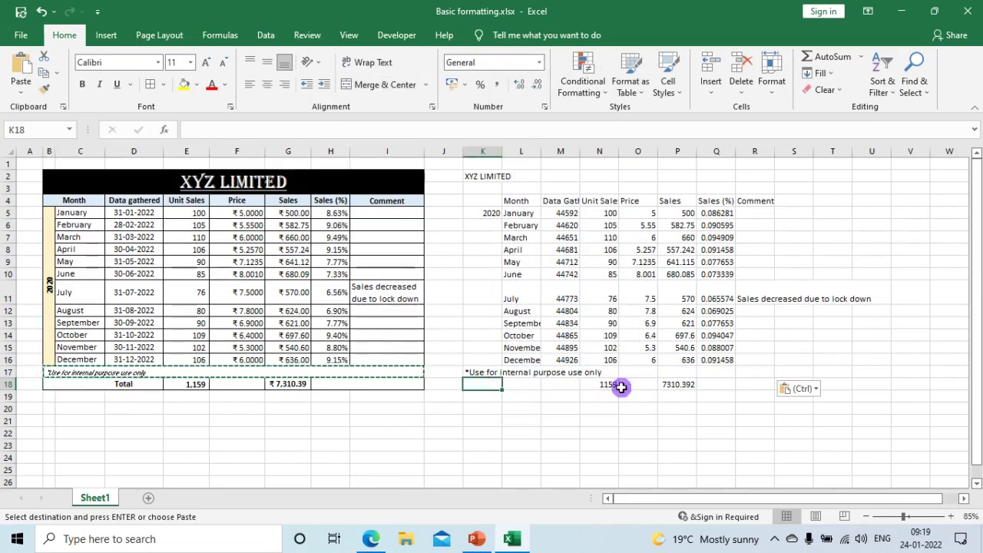
pyautogui.write('Total')
pyautogui.press('Return')
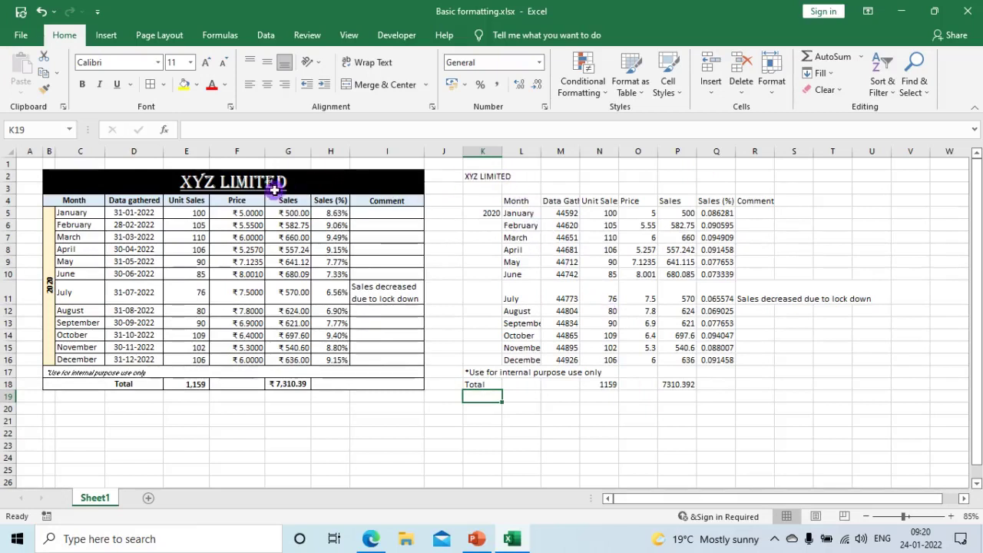
# Merge and center the new table's title across K2:R3.
pyautogui.click(69, 176)
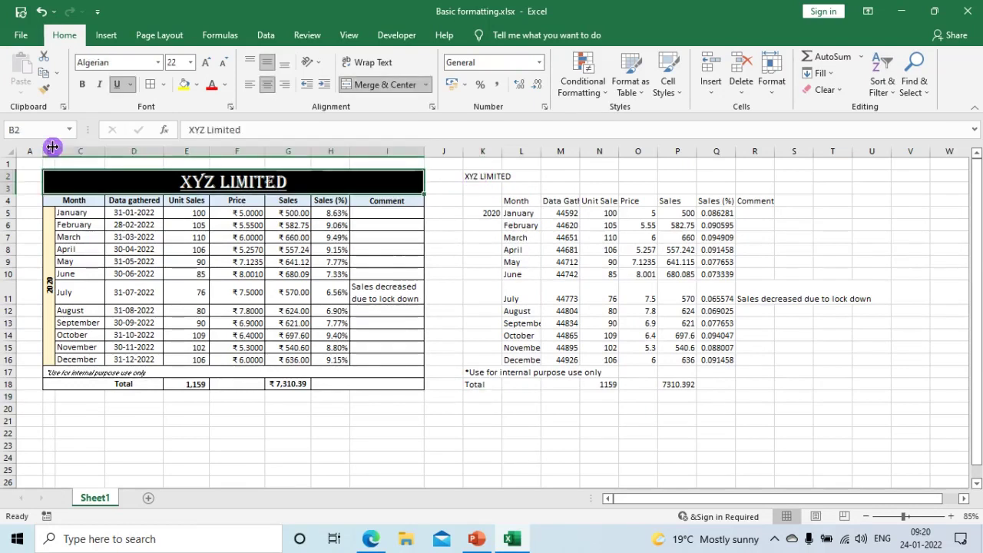
pyautogui.moveTo(6, 176); pyautogui.dragTo(9, 191)
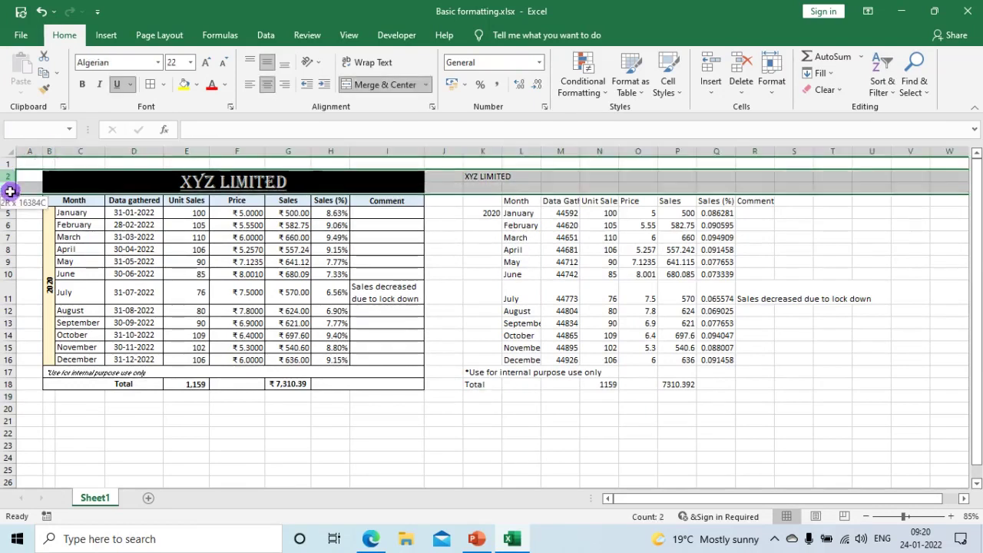
pyautogui.click(492, 177)
pyautogui.moveTo(490, 178); pyautogui.dragTo(750, 183)
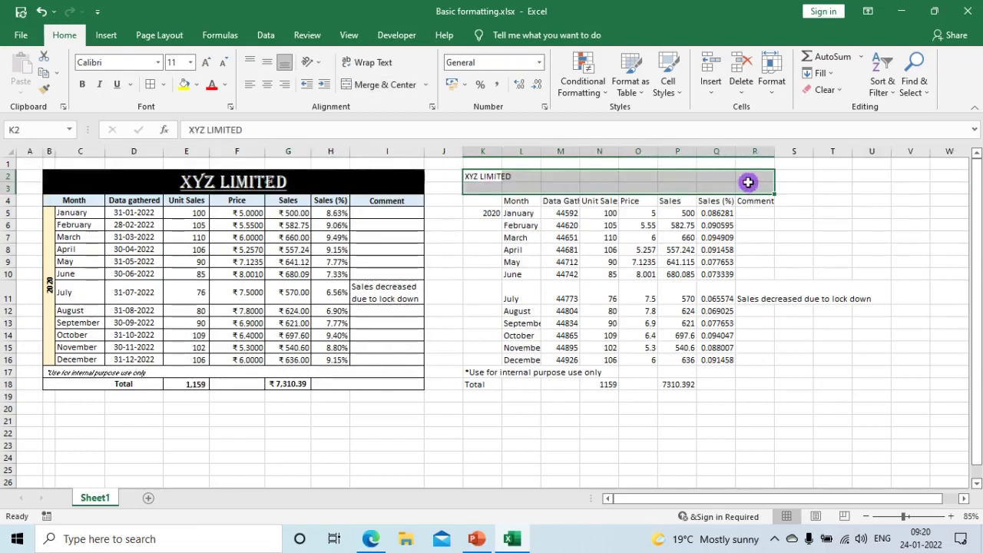
pyautogui.click(400, 91)
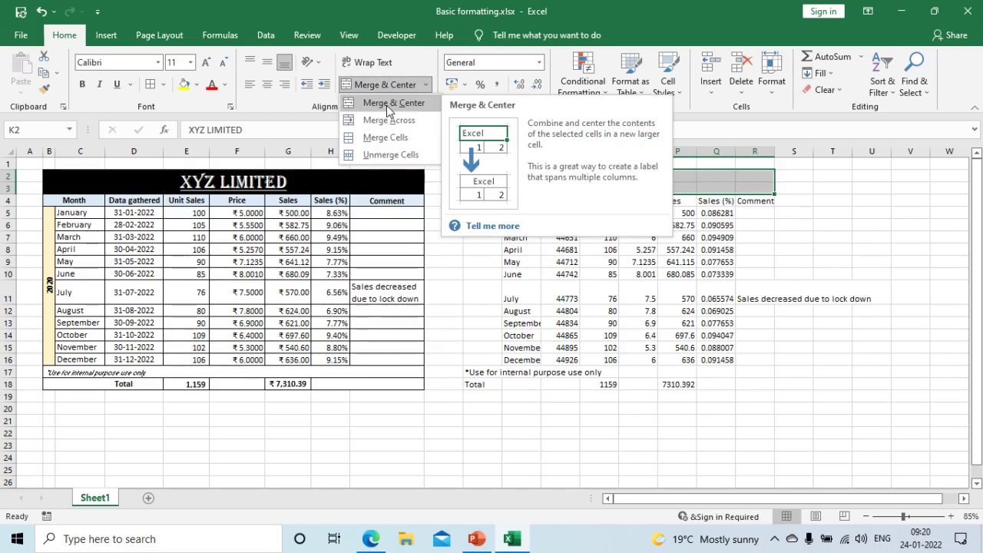
pyautogui.click(386, 105)
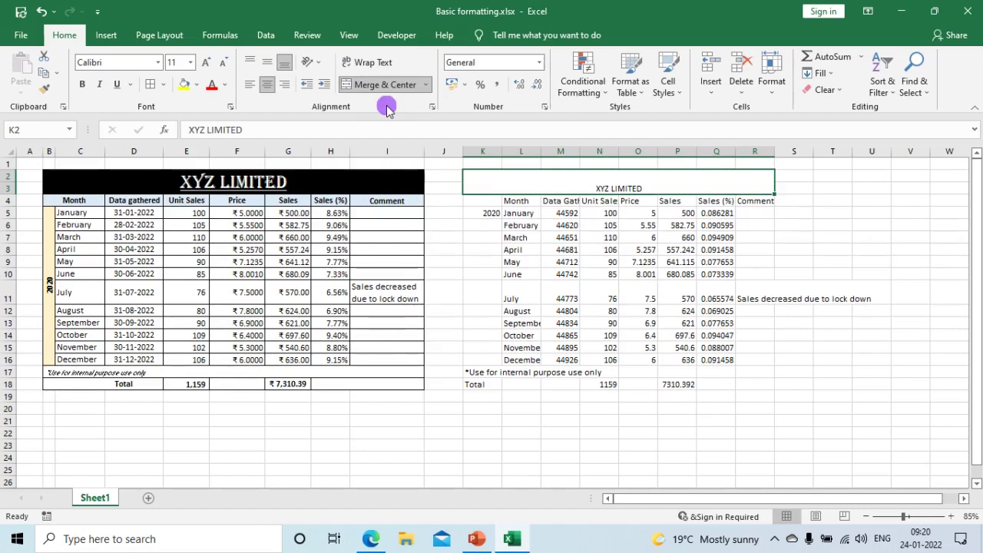
# Merge and center the Month header across K4:L4 and the 2020 label down K5:K16.
pyautogui.moveTo(522, 201); pyautogui.dragTo(479, 201)
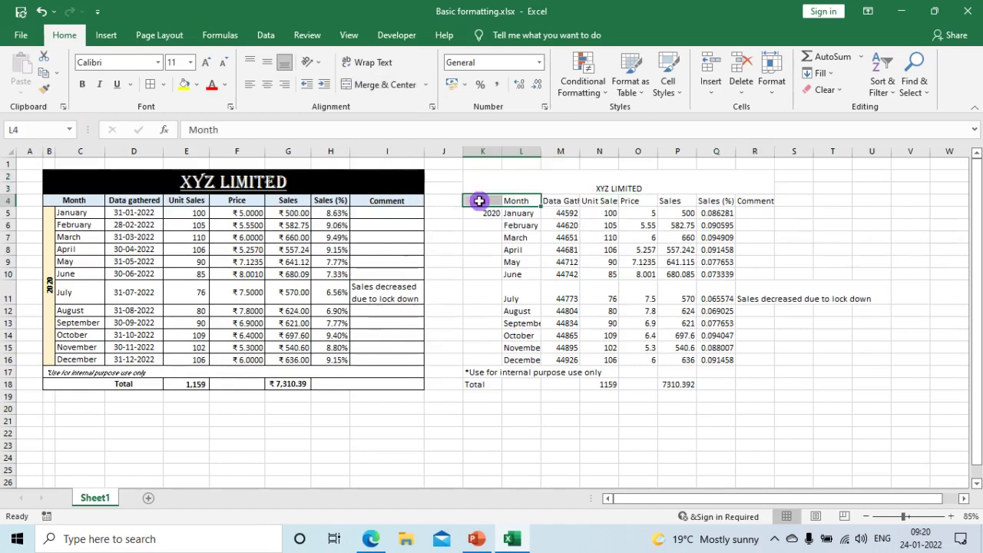
pyautogui.click(387, 86)
pyautogui.moveTo(482, 213); pyautogui.dragTo(487, 358)
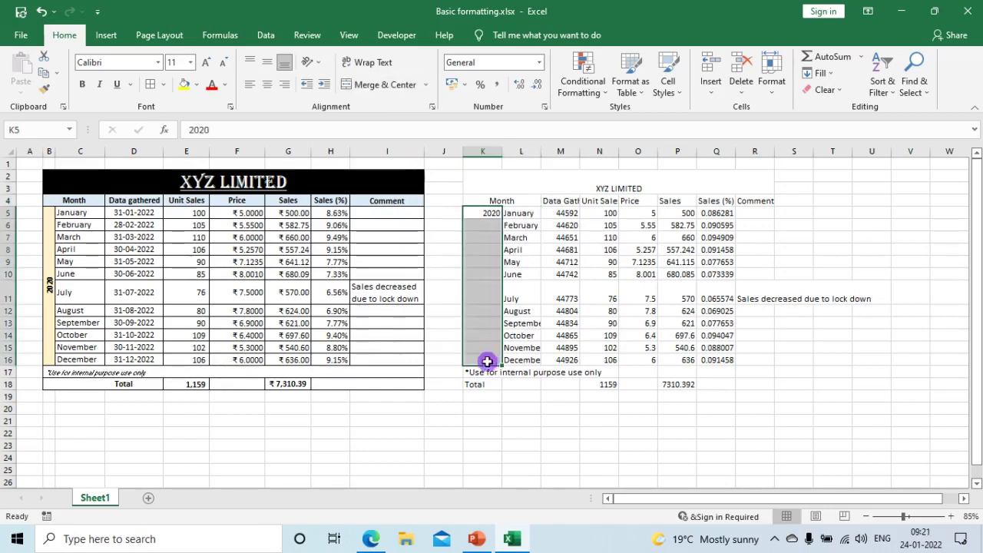
pyautogui.click(385, 86)
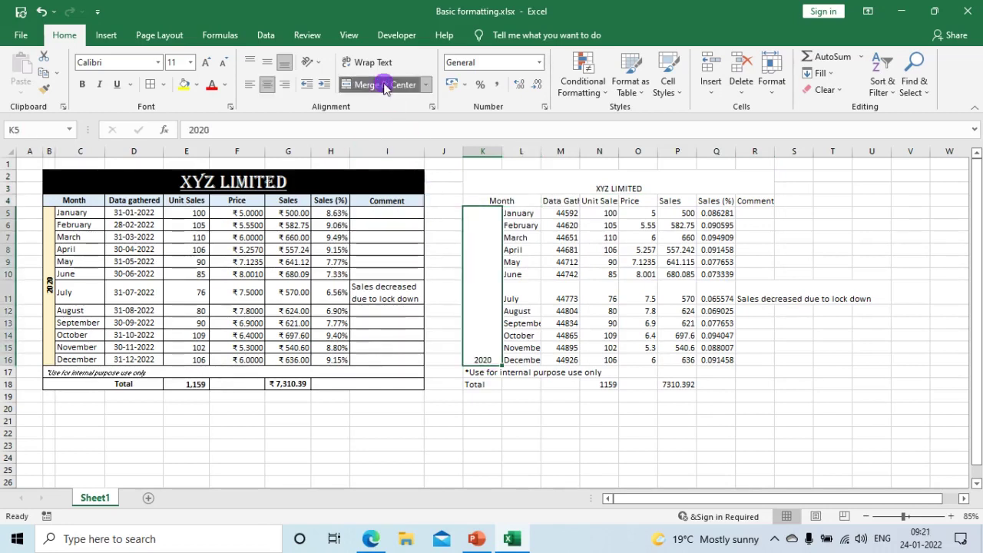
# Merge and center the note across K17:R17, and in the totals row merge K18:M18 and the empty cells Q18:R18.
pyautogui.moveTo(477, 372); pyautogui.dragTo(755, 373)
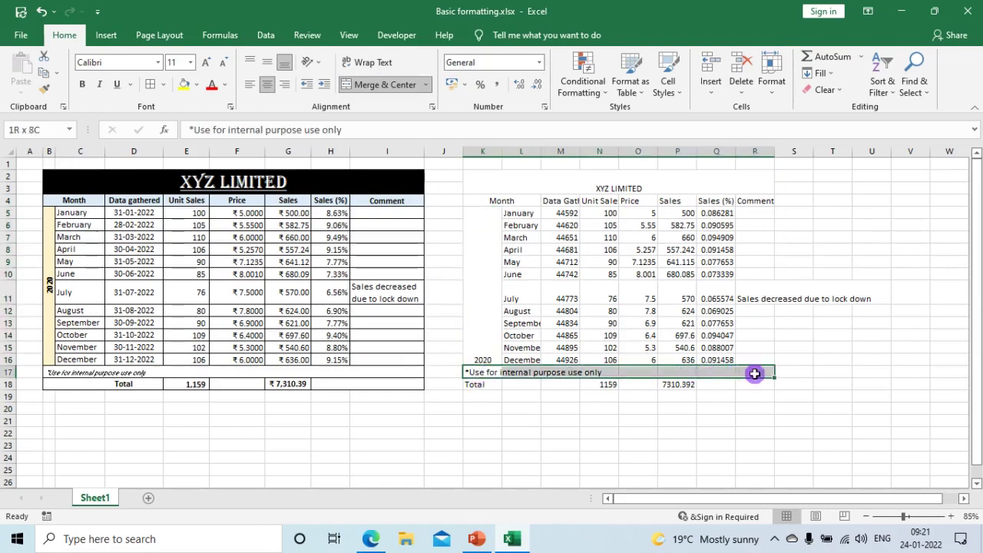
pyautogui.click(357, 86)
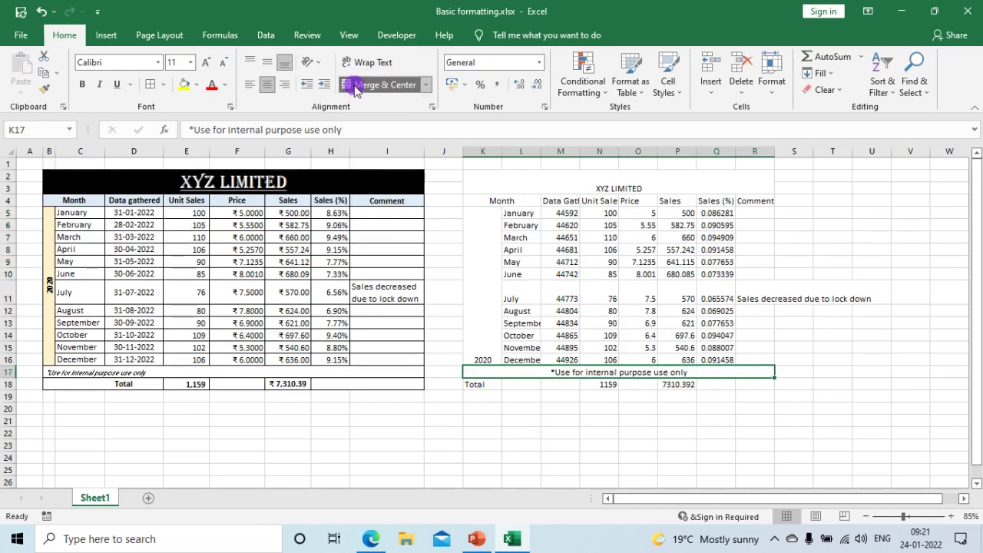
pyautogui.click(484, 384)
pyautogui.moveTo(538, 380); pyautogui.dragTo(566, 378)
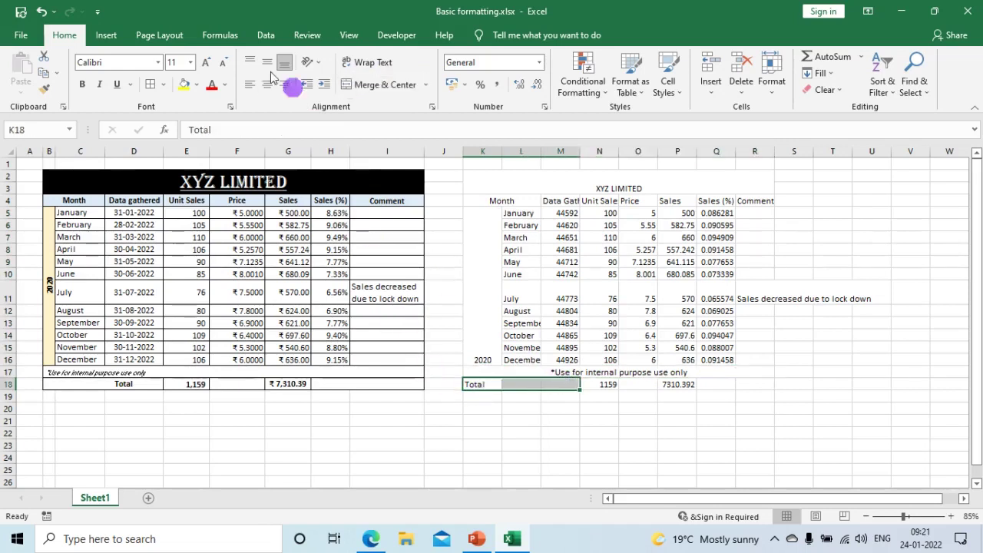
pyautogui.click(361, 84)
pyautogui.moveTo(715, 384); pyautogui.dragTo(757, 384)
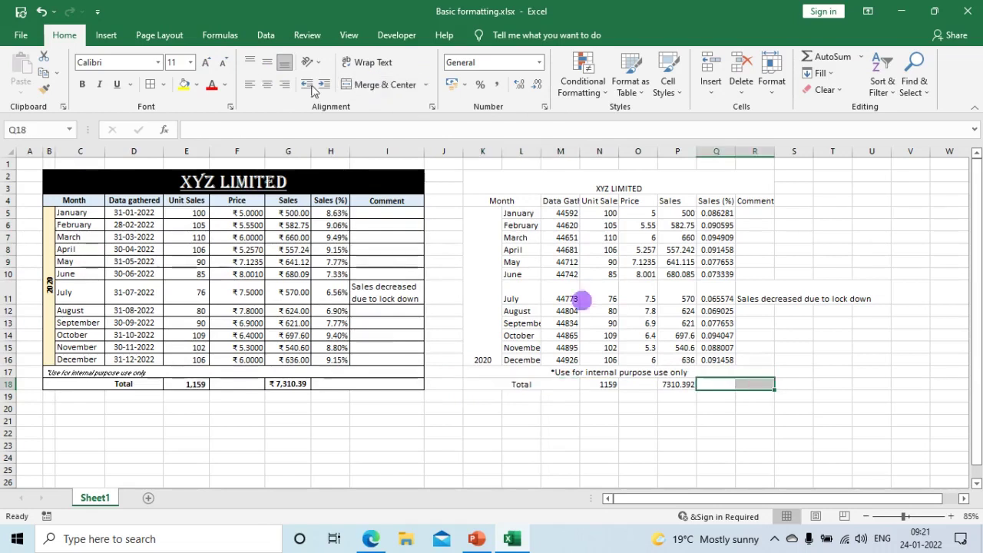
pyautogui.click(382, 85)
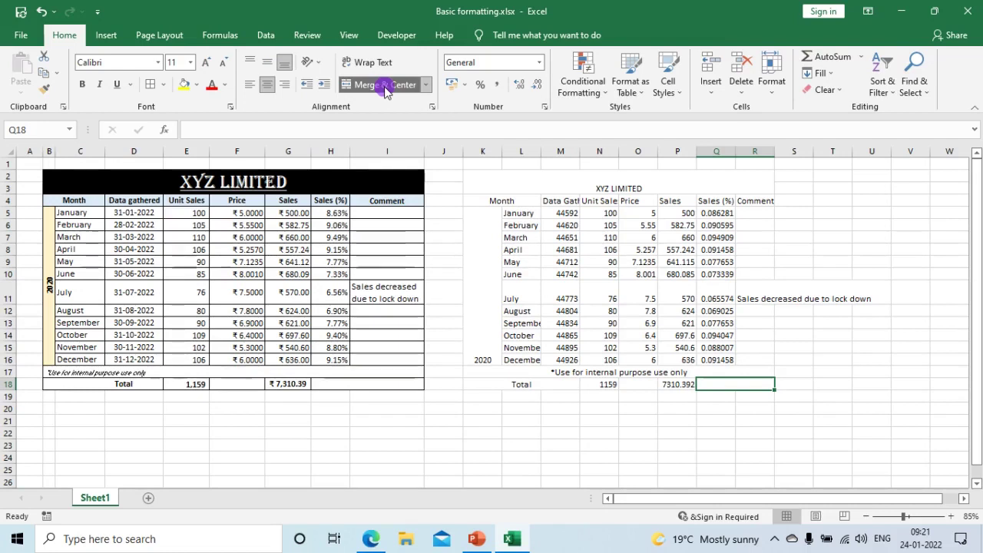
# Apply All Borders to the whole new table, K2:R18.
pyautogui.moveTo(498, 181)
pyautogui.mouseDown()
pyautogui.moveTo(566, 248)
pyautogui.moveTo(621, 330)
pyautogui.moveTo(720, 376)
pyautogui.mouseUp()
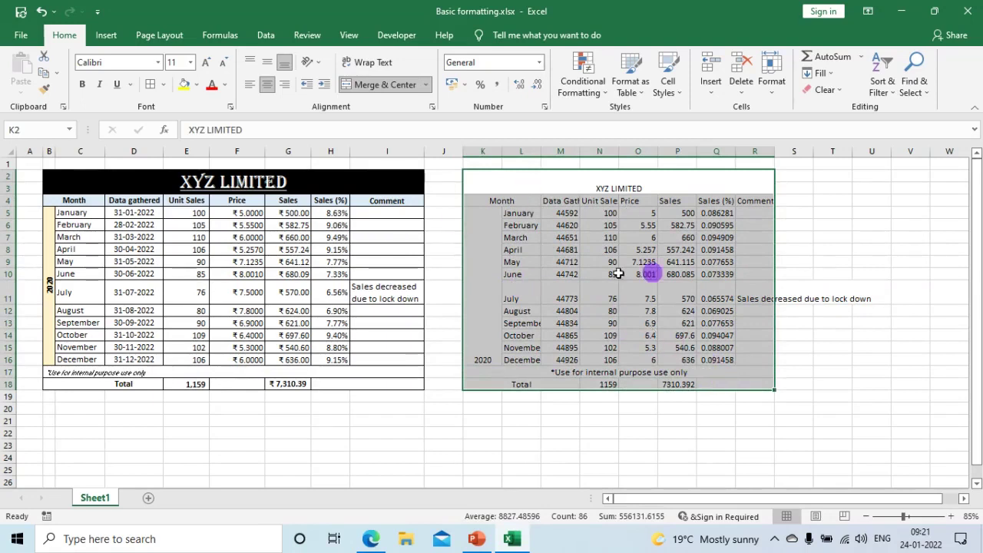
pyautogui.click(164, 85)
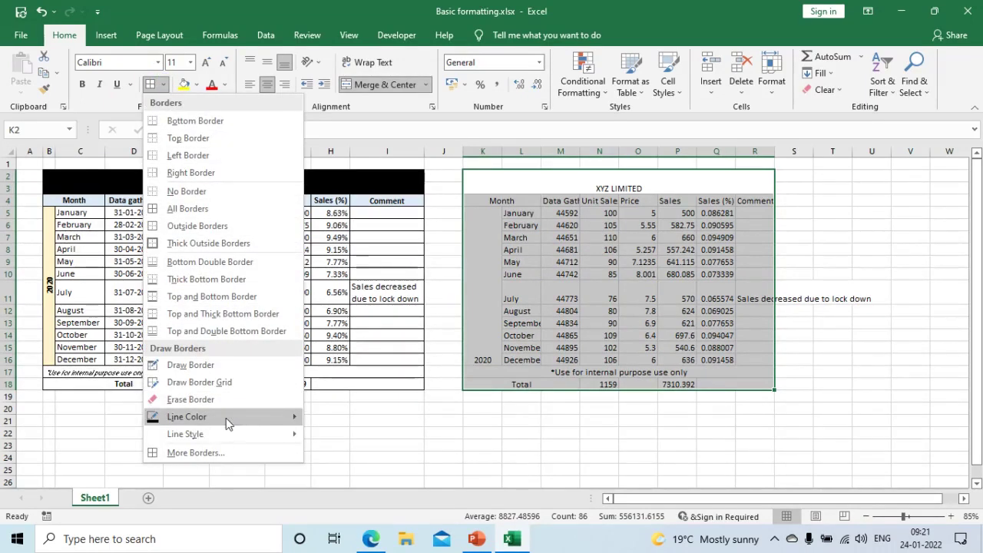
pyautogui.moveTo(246, 438)
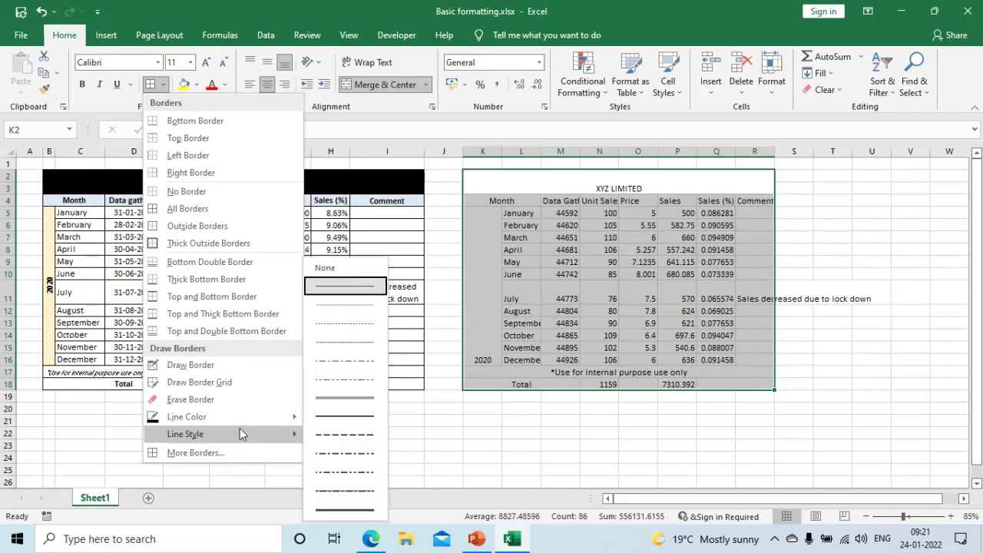
pyautogui.click(189, 210)
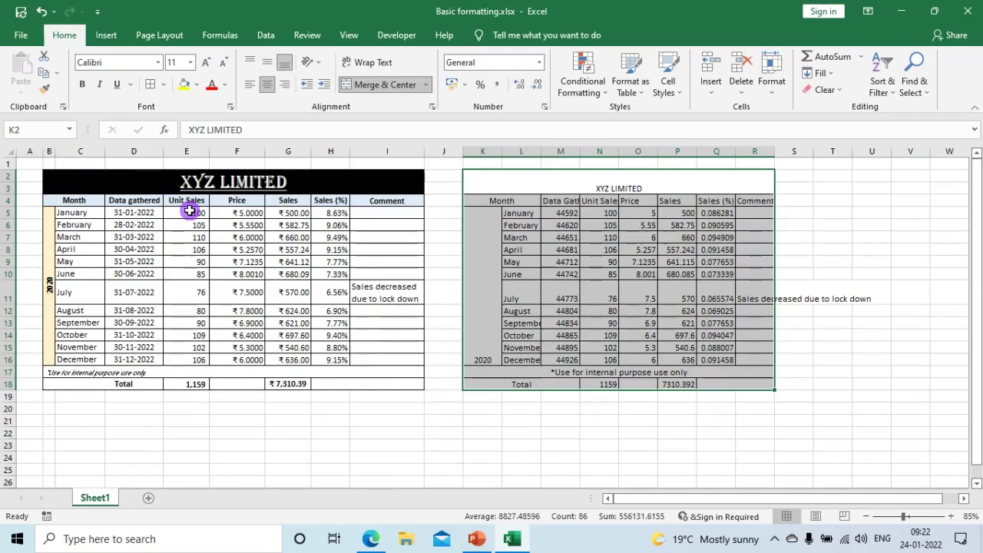
# Give the new table's merged title cell a black fill and a white font color.
pyautogui.click(593, 179)
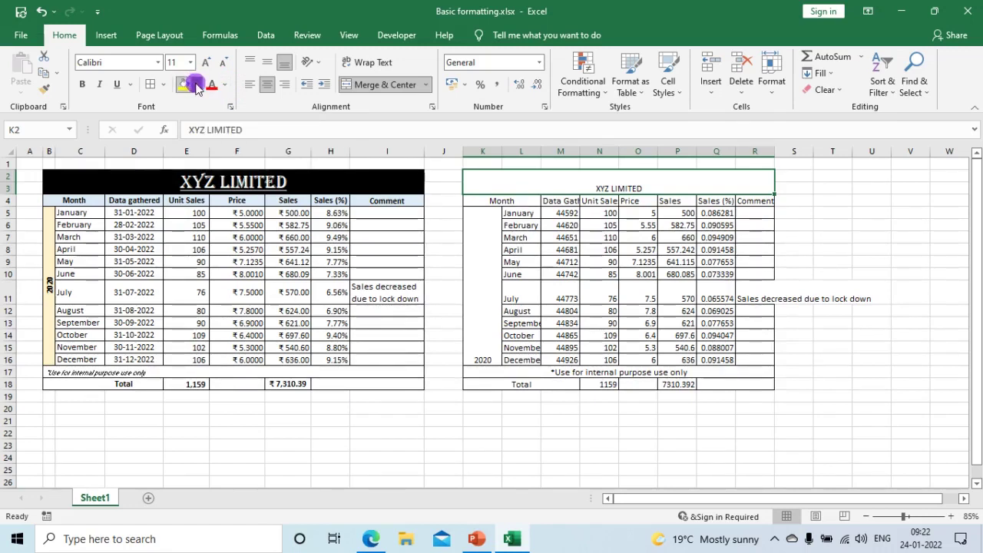
pyautogui.click(196, 84)
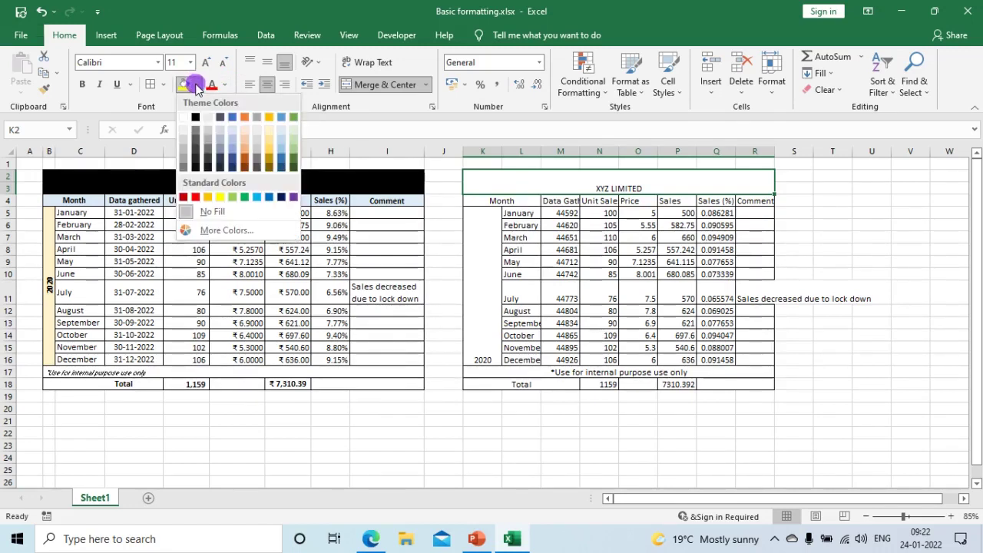
pyautogui.click(196, 116)
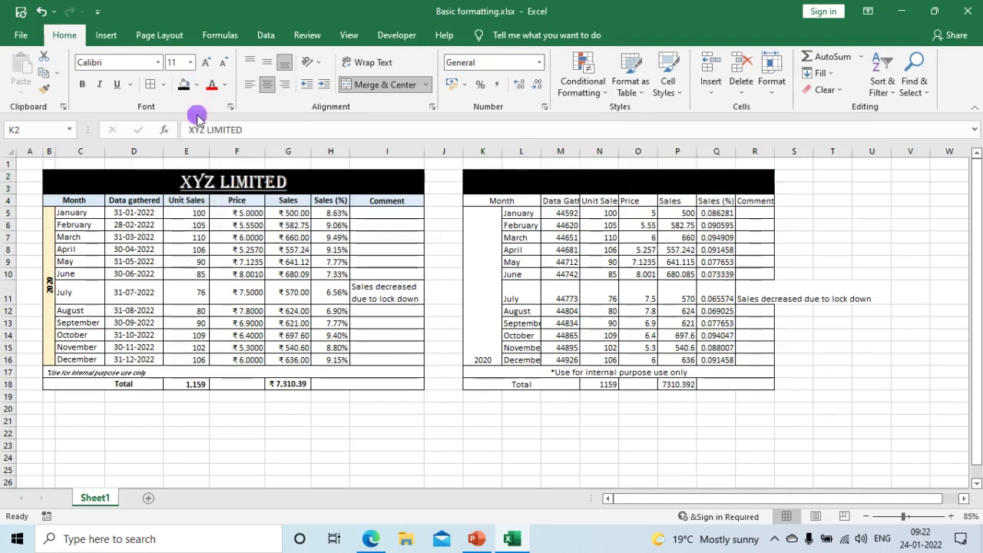
pyautogui.click(228, 86)
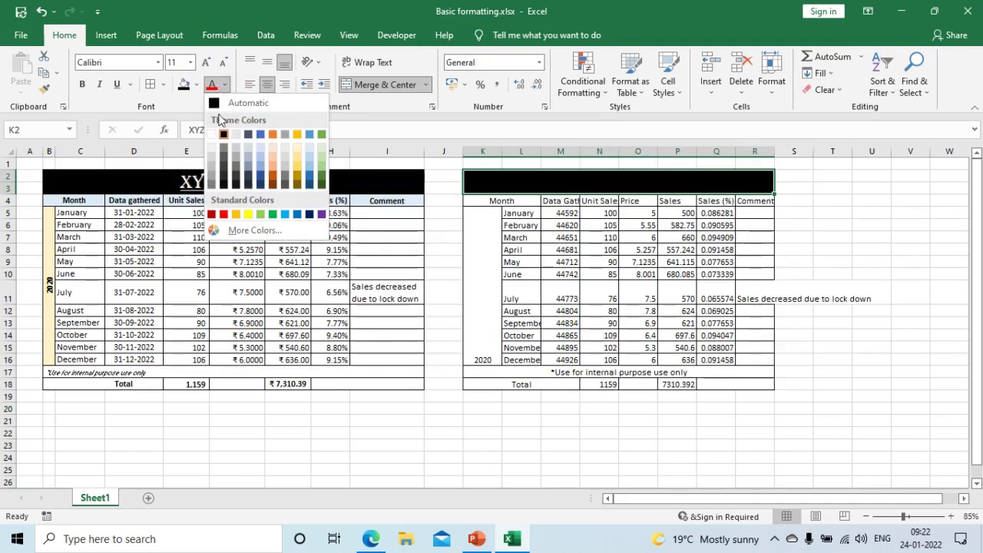
pyautogui.click(212, 136)
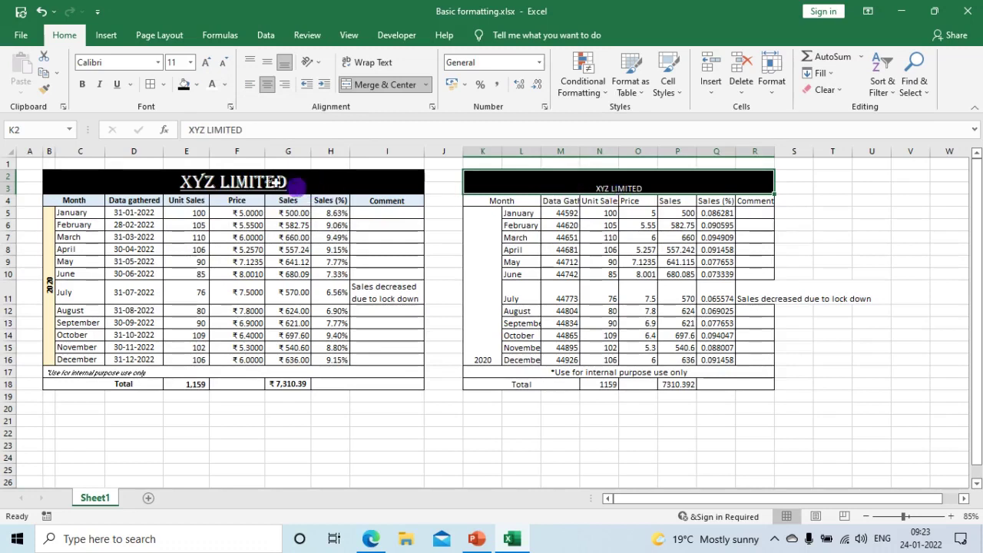
# Format the new table's title in underlined Algerian at font size 22.
pyautogui.click(123, 65)
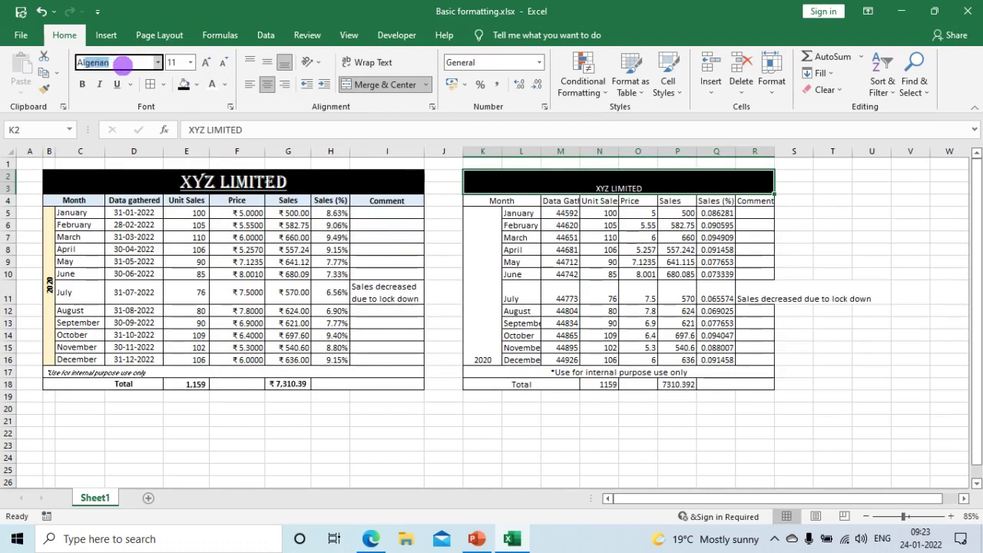
pyautogui.press('Return')
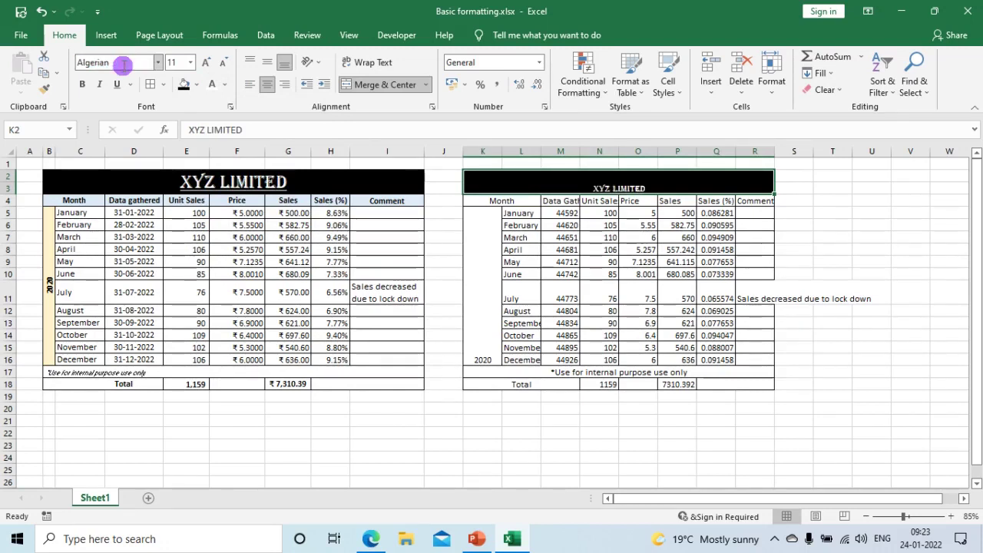
pyautogui.click(211, 186)
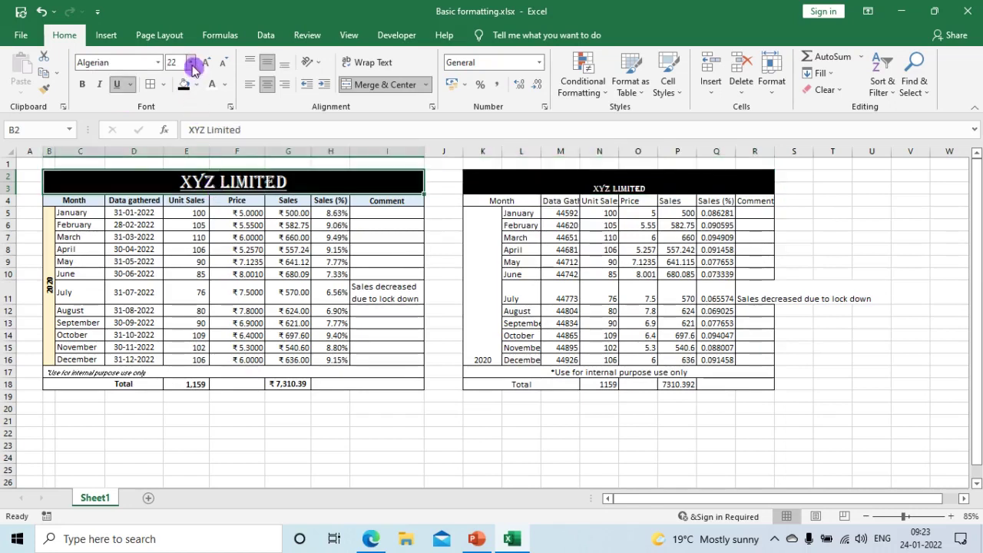
pyautogui.click(565, 182)
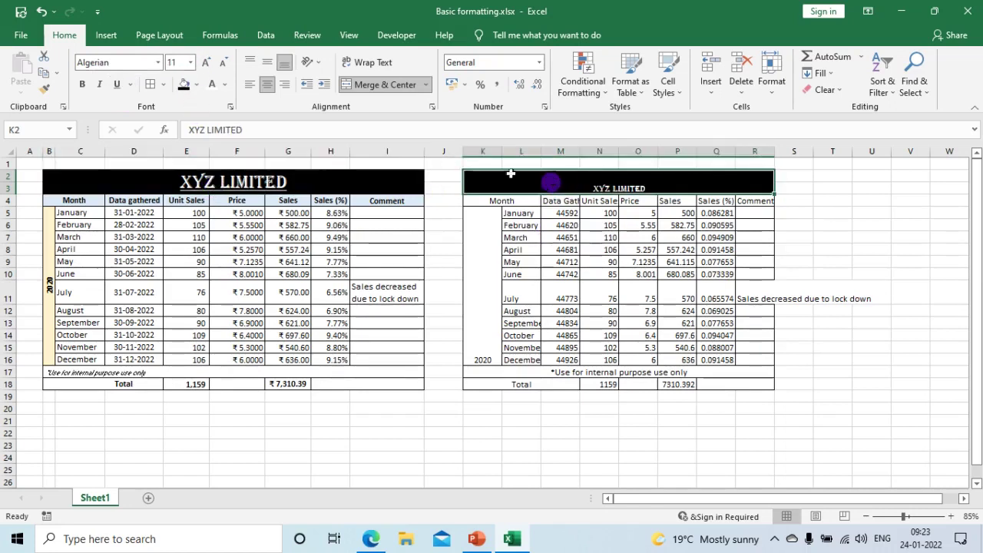
pyautogui.click(192, 63)
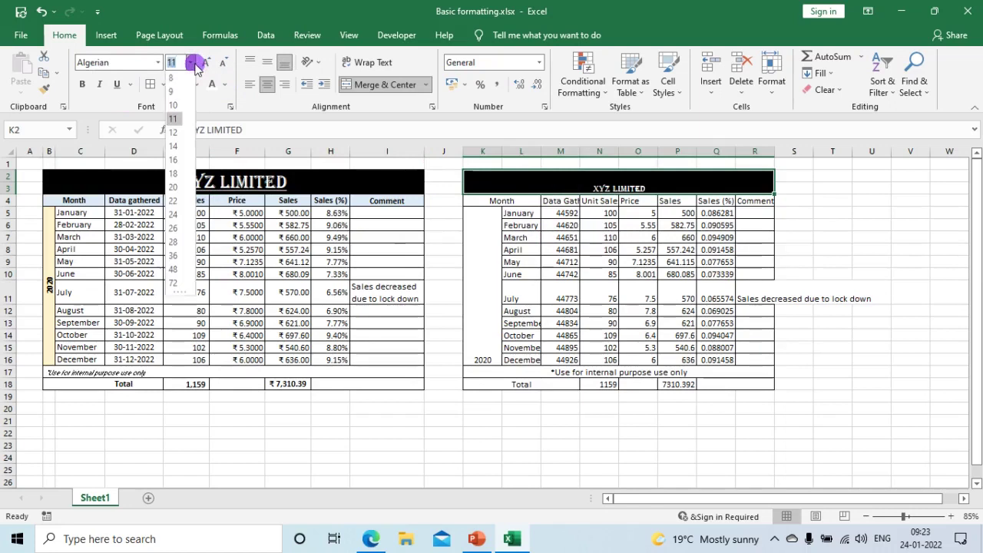
pyautogui.click(173, 202)
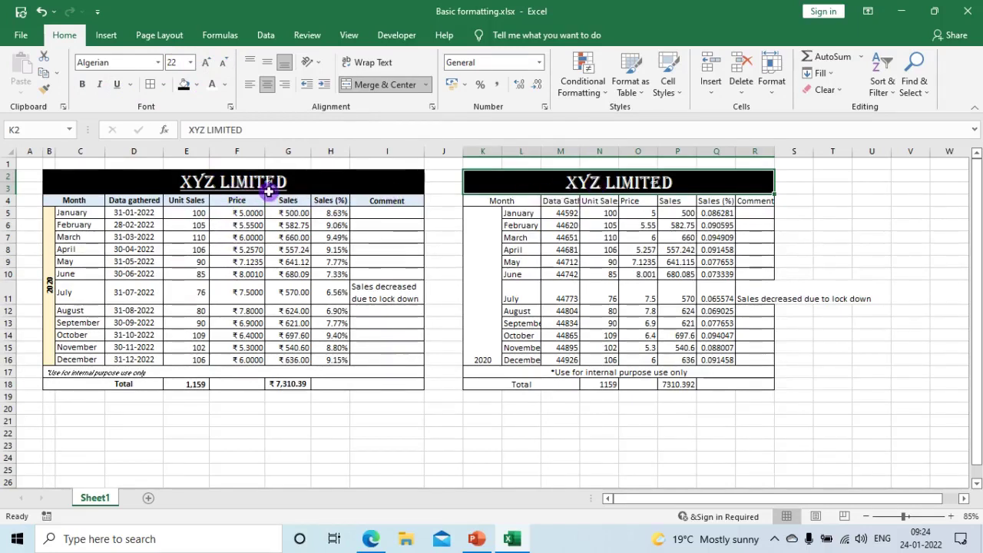
pyautogui.hotkey('ctrl', 'u')
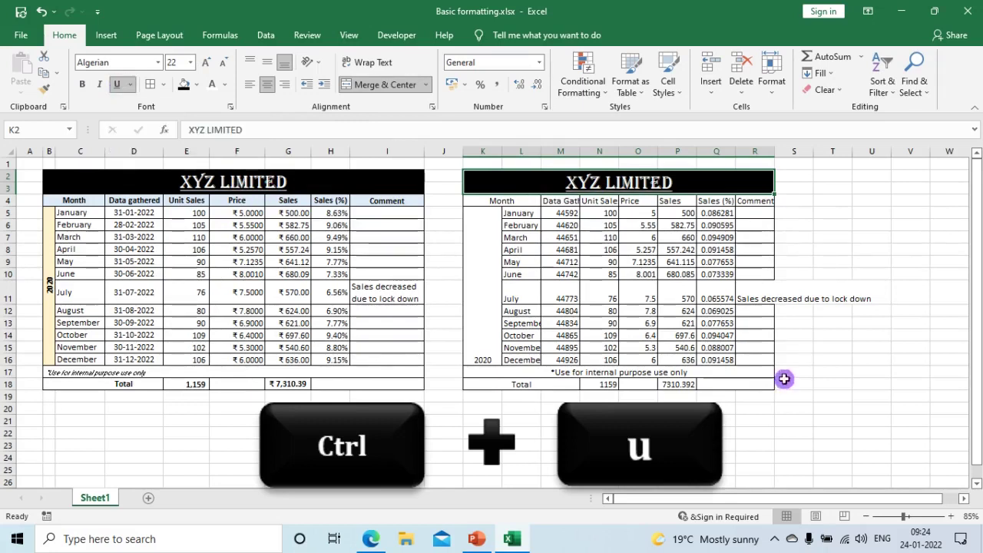
# Give the new table's header row K4:R4 a very light blue fill and bold text.
pyautogui.moveTo(516, 202); pyautogui.dragTo(755, 201)
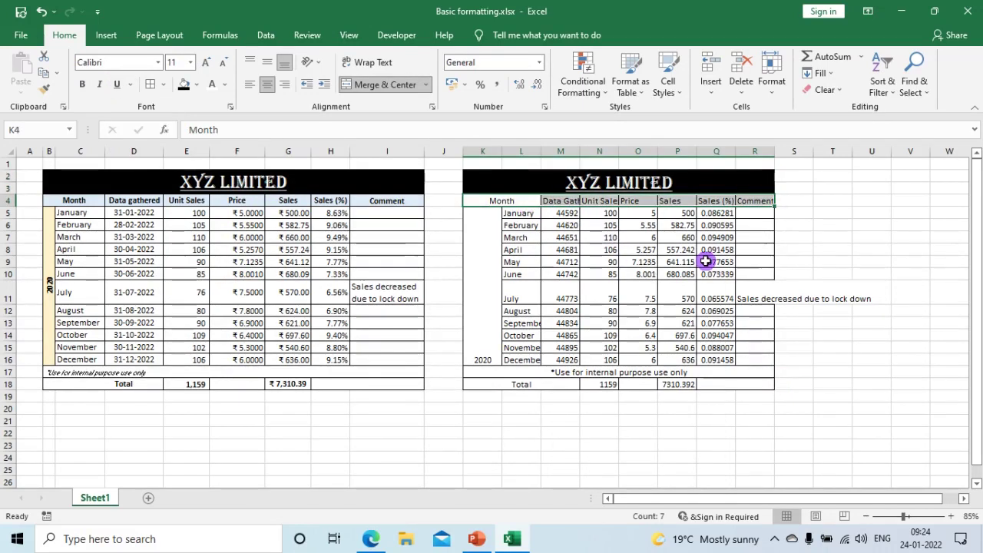
pyautogui.click(197, 86)
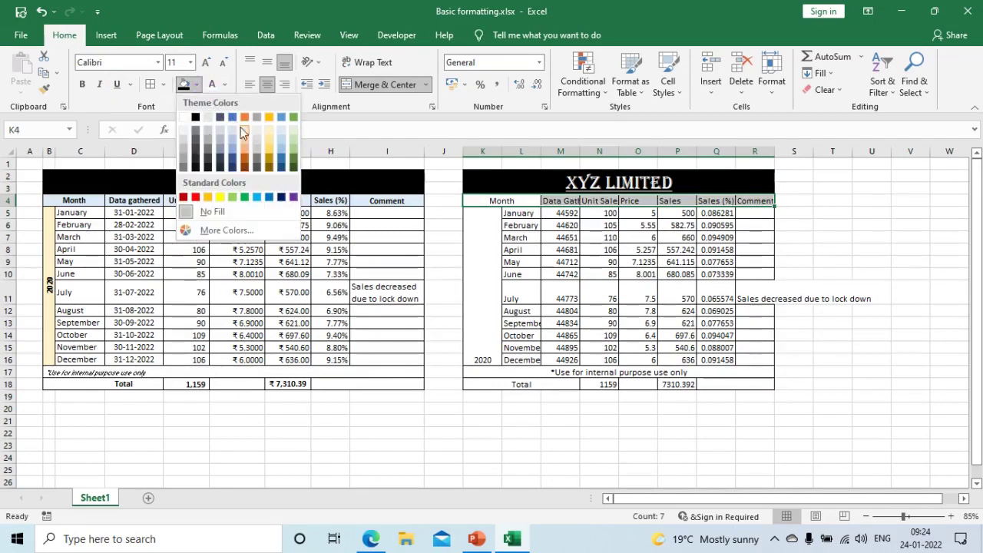
pyautogui.click(281, 131)
pyautogui.click(586, 296)
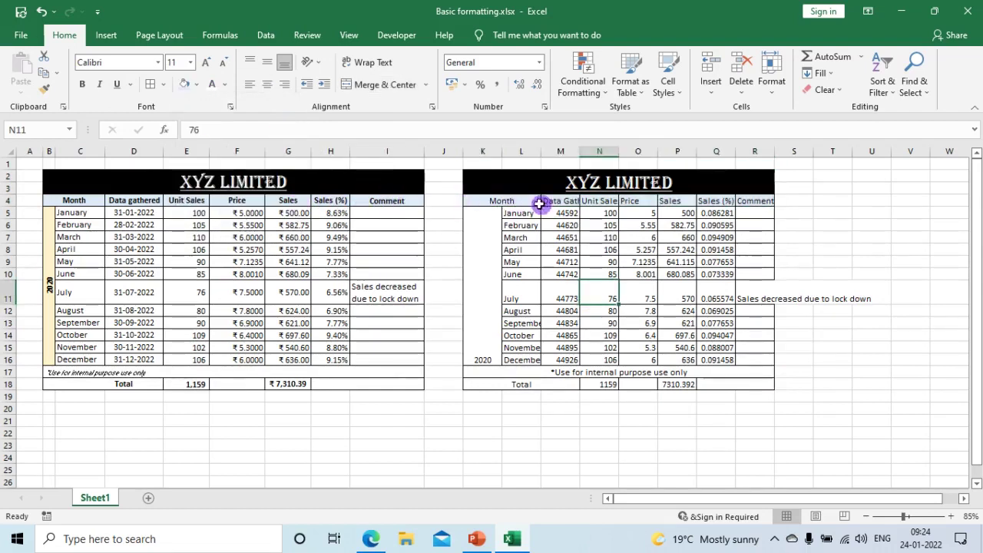
pyautogui.hotkey('ctrl', 'b')
pyautogui.moveTo(749, 201); pyautogui.dragTo(483, 200)
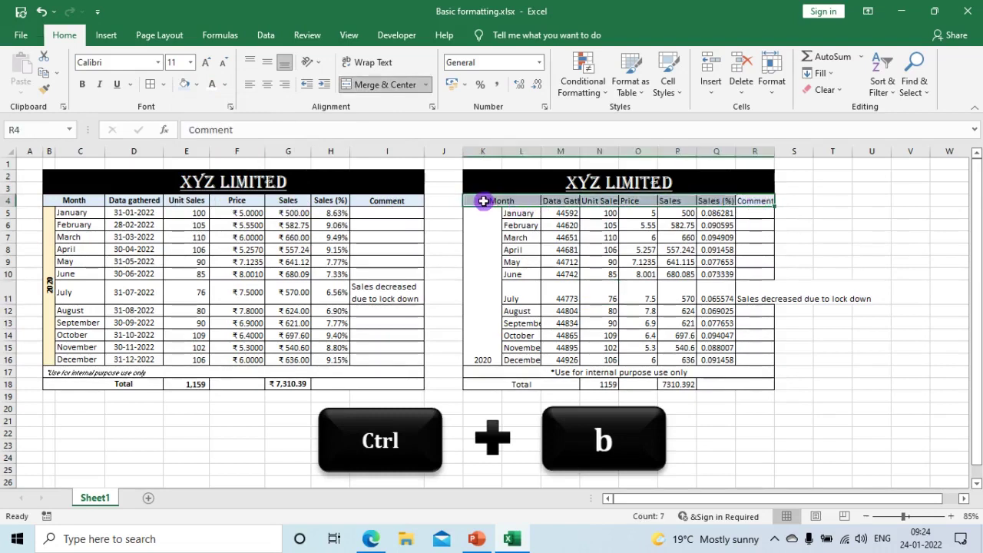
pyautogui.hotkey('ctrl', 'b')
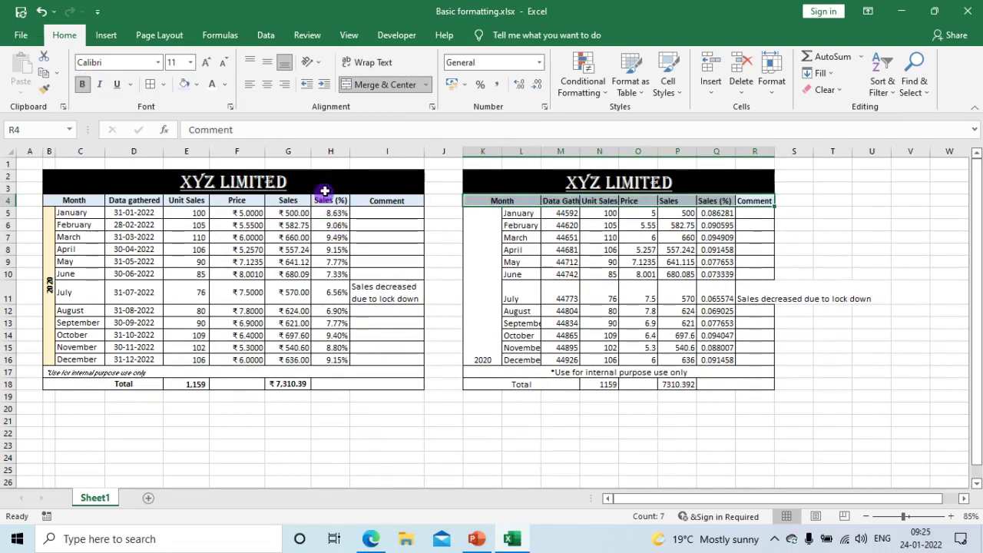
# Rotate the merged 2020 label in K5 upward, middle-align it vertically and make it bold.
pyautogui.click(481, 266)
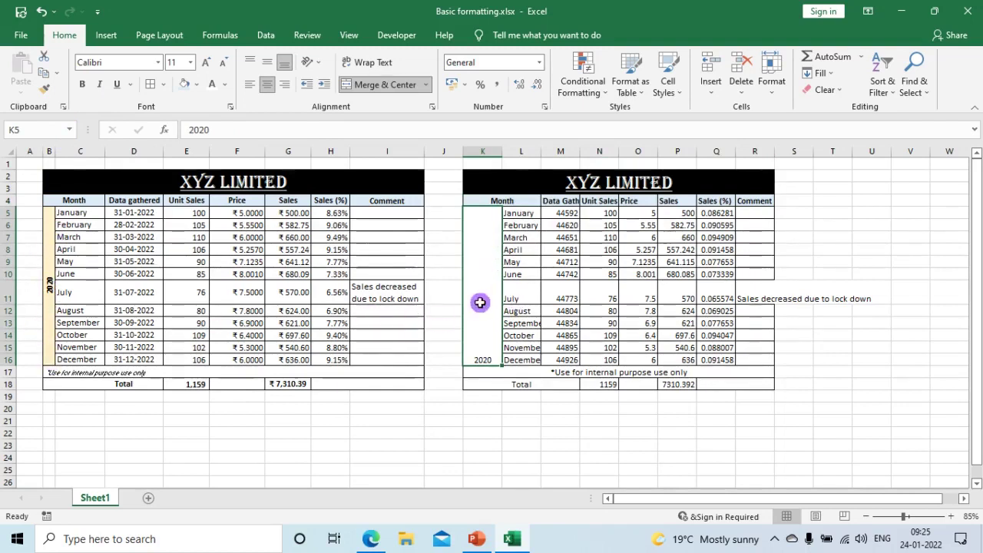
pyautogui.click(319, 68)
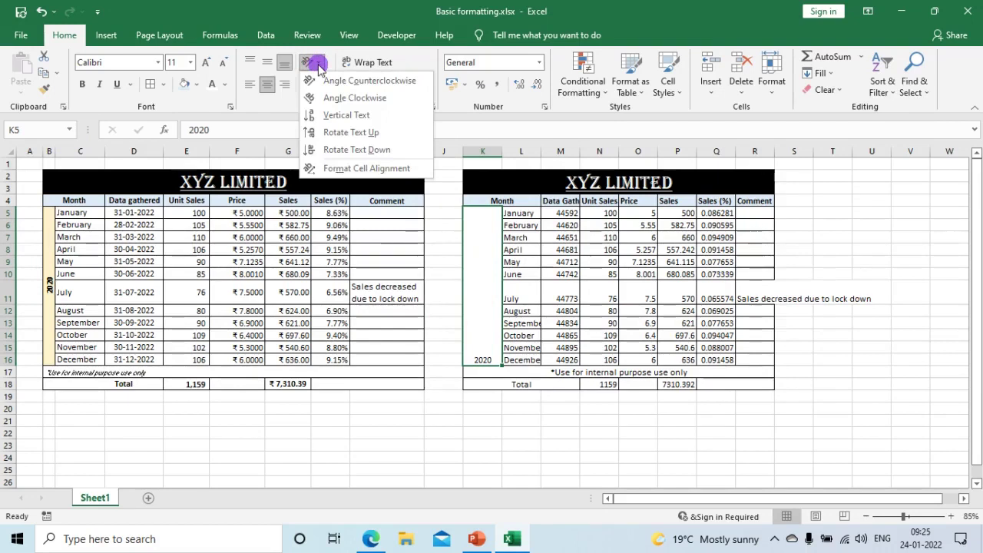
pyautogui.click(321, 134)
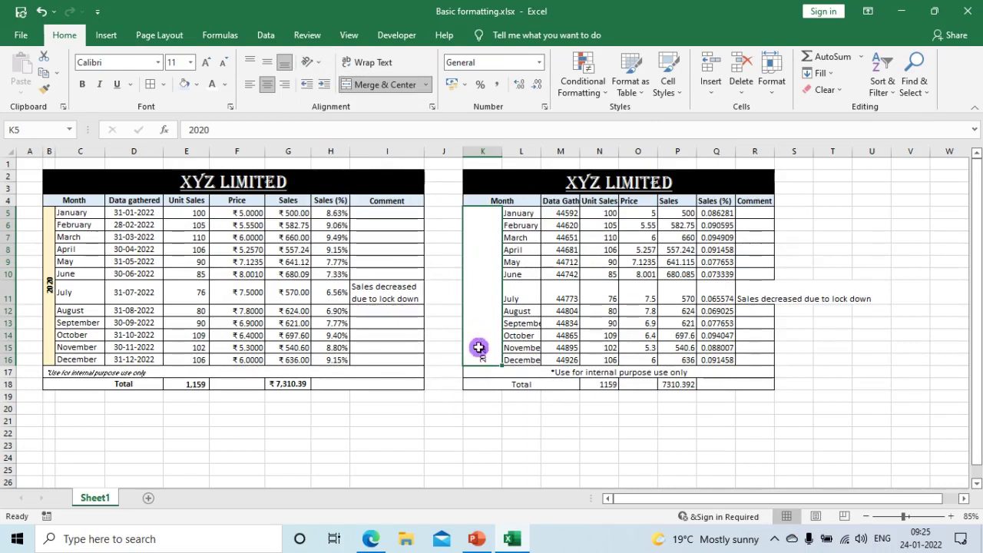
pyautogui.click(267, 65)
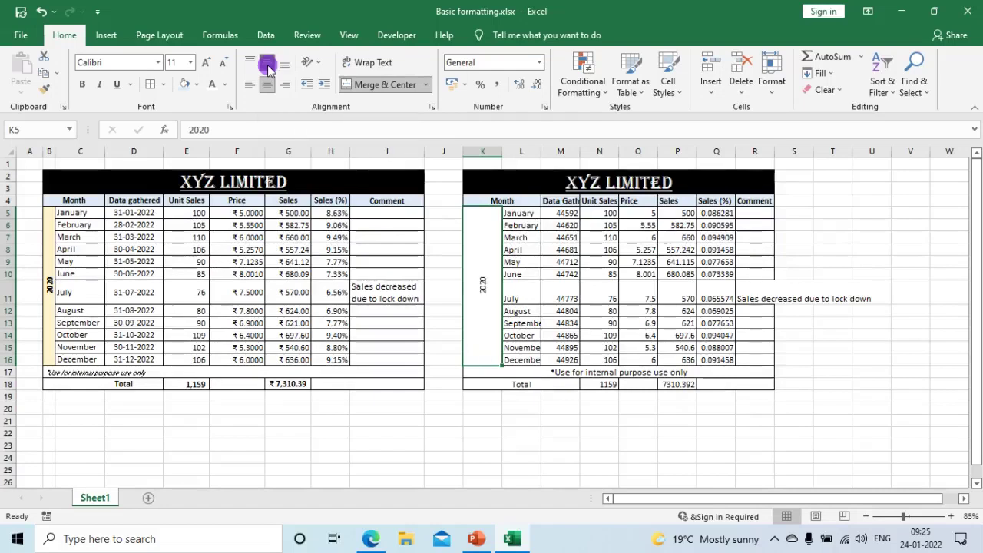
pyautogui.hotkey('ctrl', 'b')
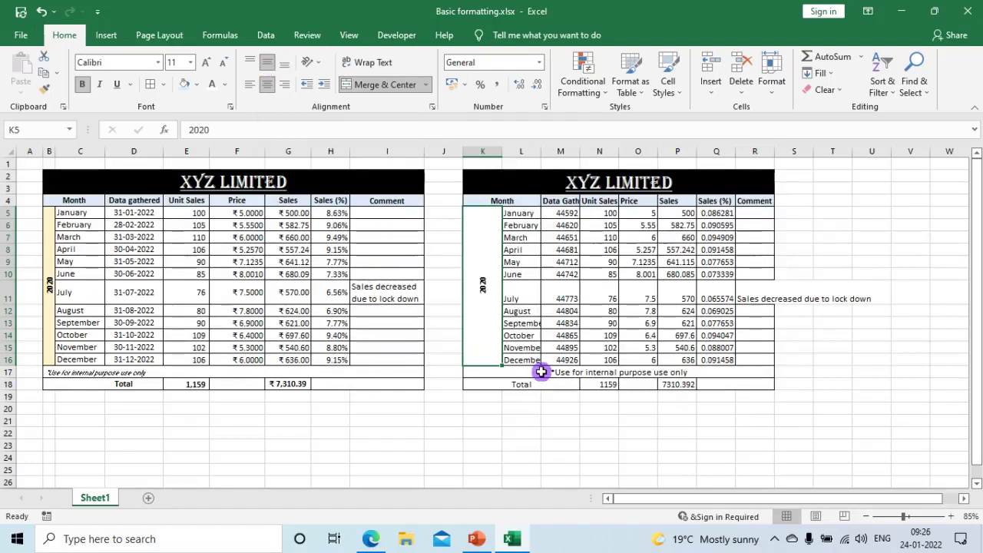
# Italicize the internal-use note in K17 and set its font size to 8, matching the original note.
pyautogui.click(519, 373)
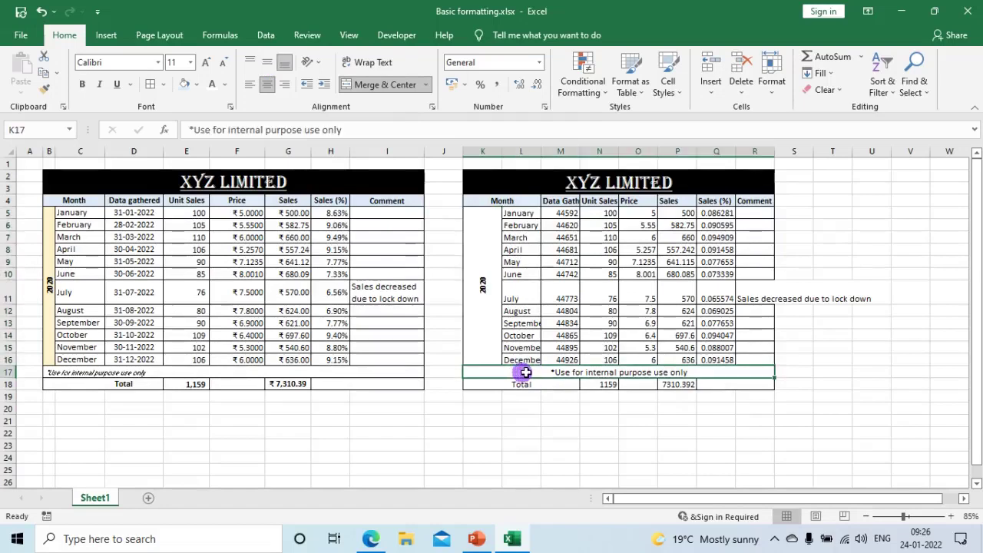
pyautogui.hotkey('ctrl', 'i')
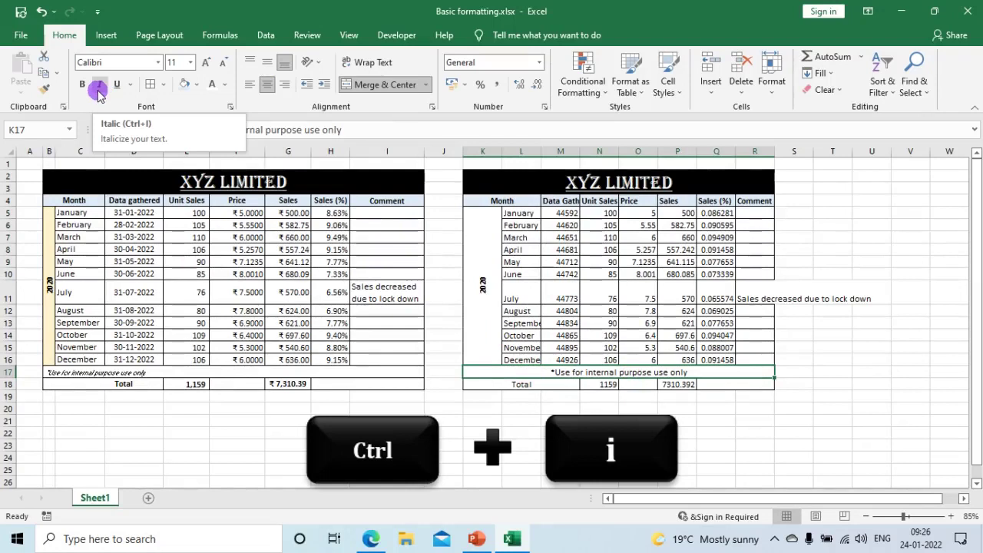
pyautogui.click(98, 87)
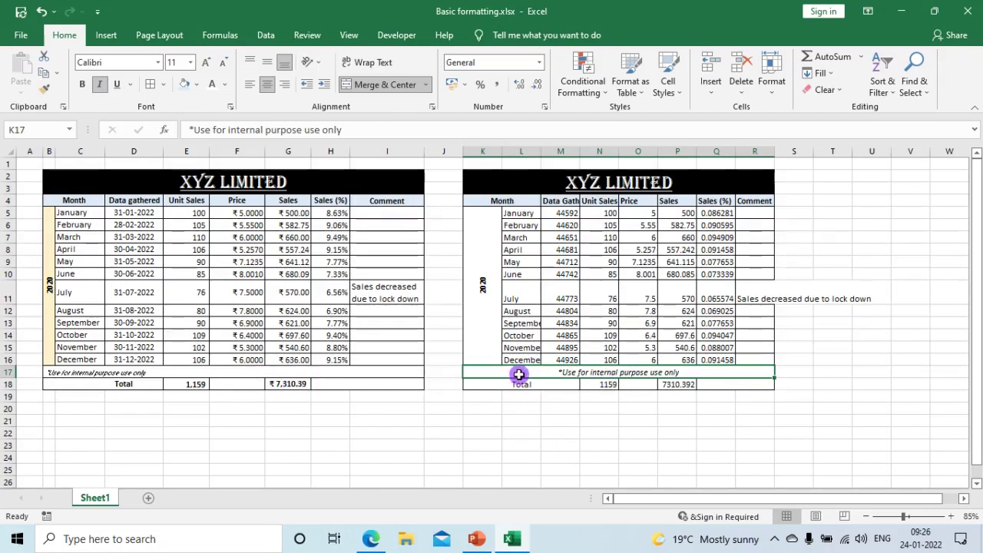
pyautogui.click(288, 374)
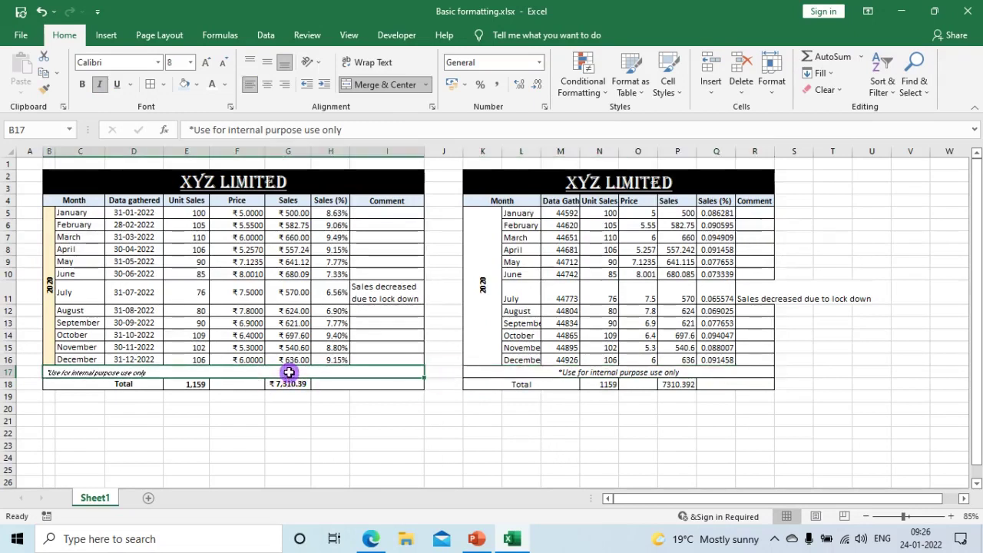
pyautogui.click(499, 370)
pyautogui.click(190, 65)
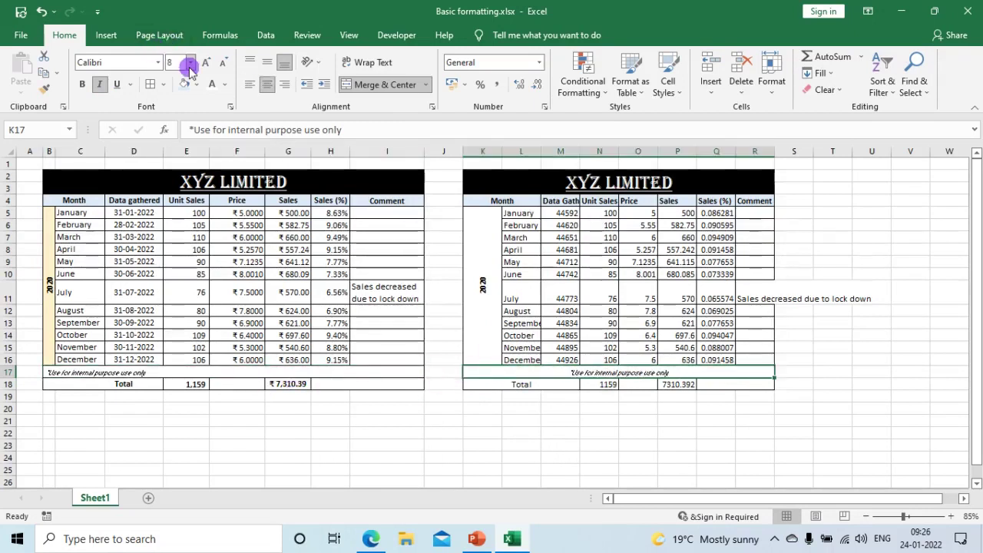
# Make the new table's totals row, K18:R18, bold.
pyautogui.click(503, 386)
pyautogui.moveTo(525, 384); pyautogui.dragTo(755, 386)
pyautogui.hotkey('ctrl', 'b')
pyautogui.click(627, 418)
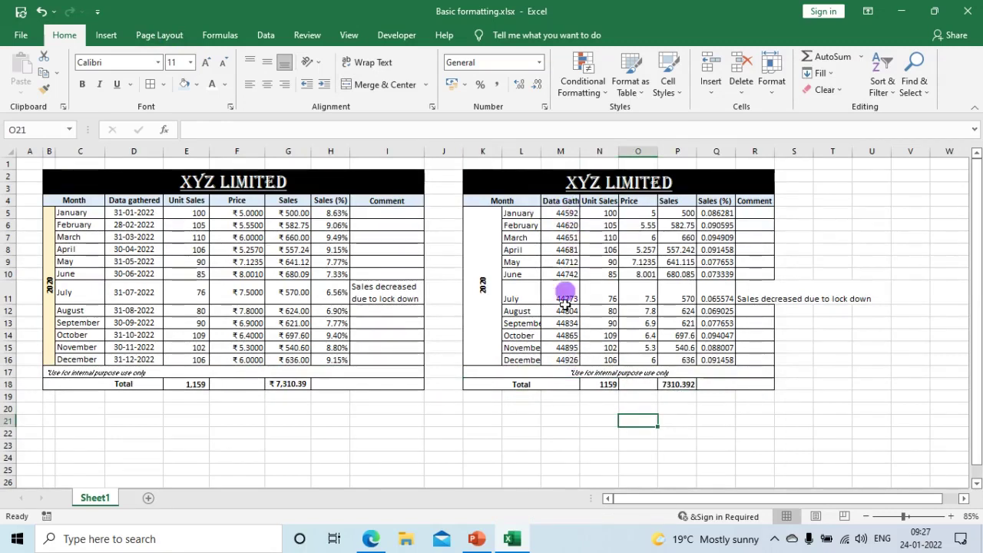
# Apply the Short Date number format to column M, which holds the data gathered dates.
pyautogui.click(562, 151)
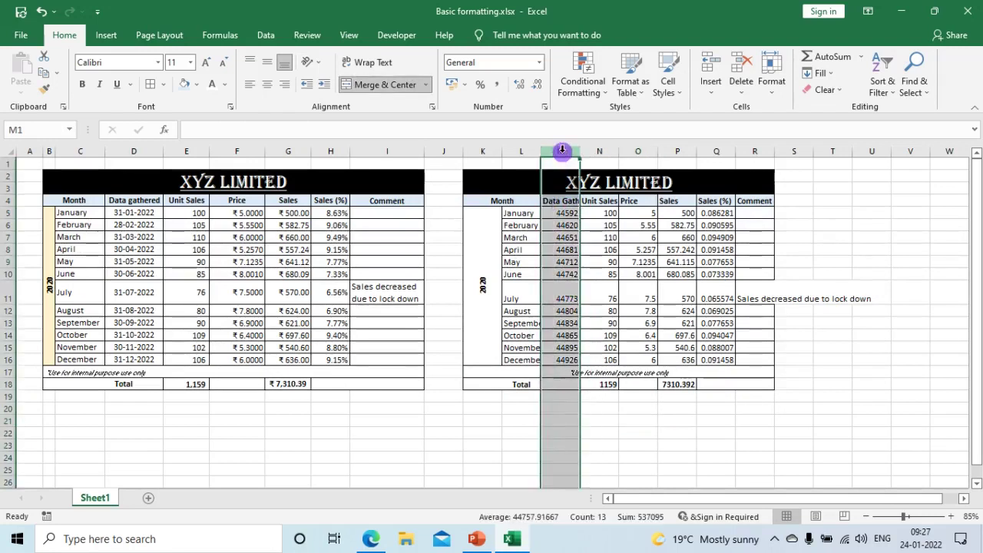
pyautogui.click(500, 62)
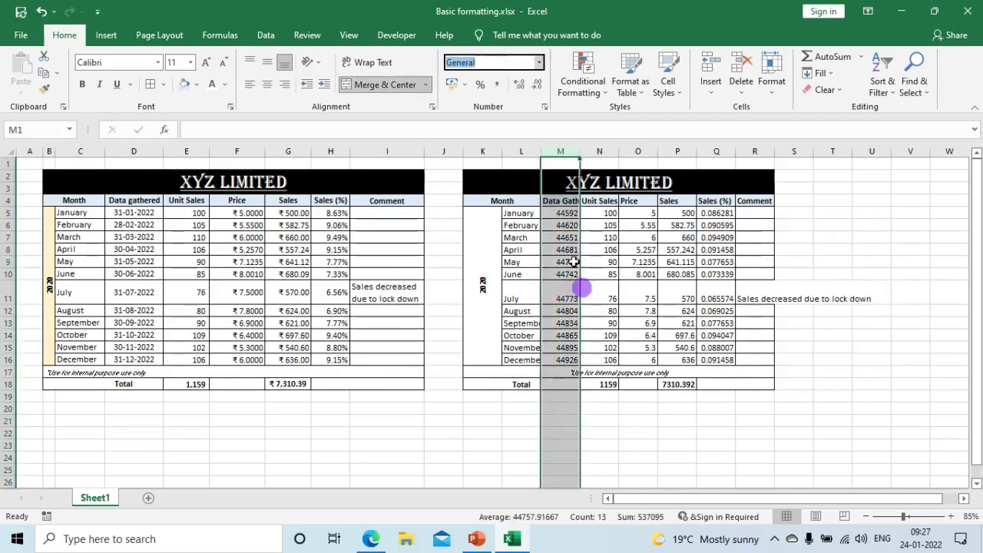
pyautogui.press('BackSpace')
pyautogui.click(540, 62)
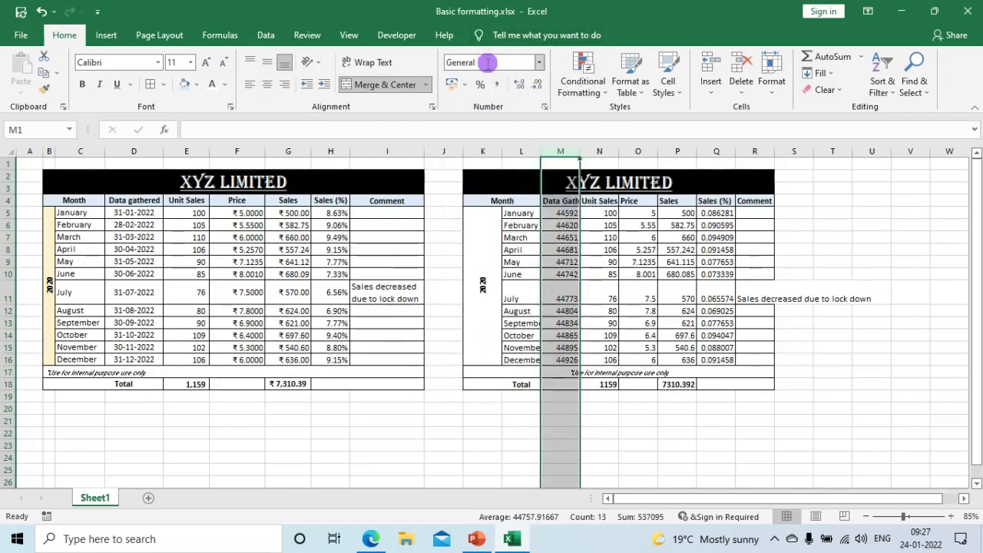
pyautogui.click(539, 63)
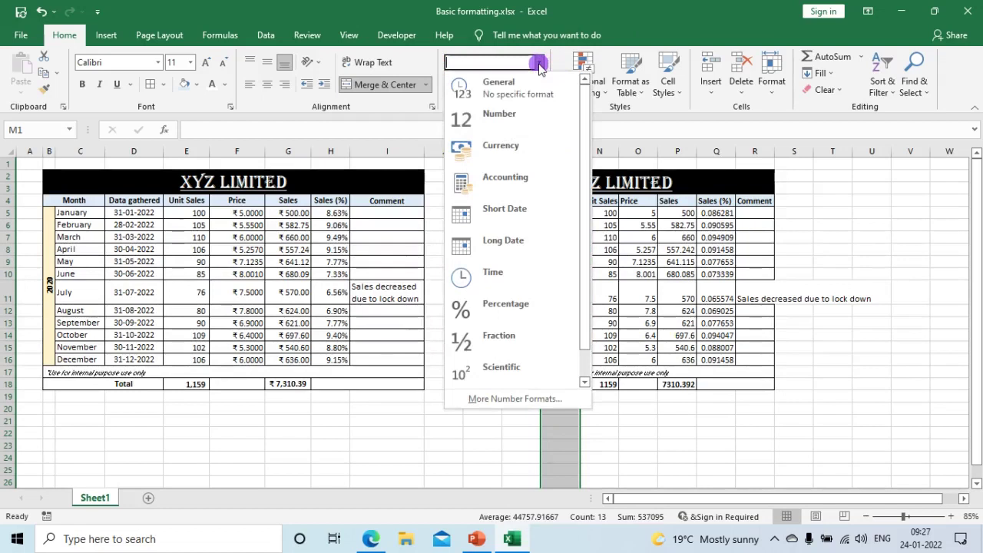
pyautogui.click(516, 208)
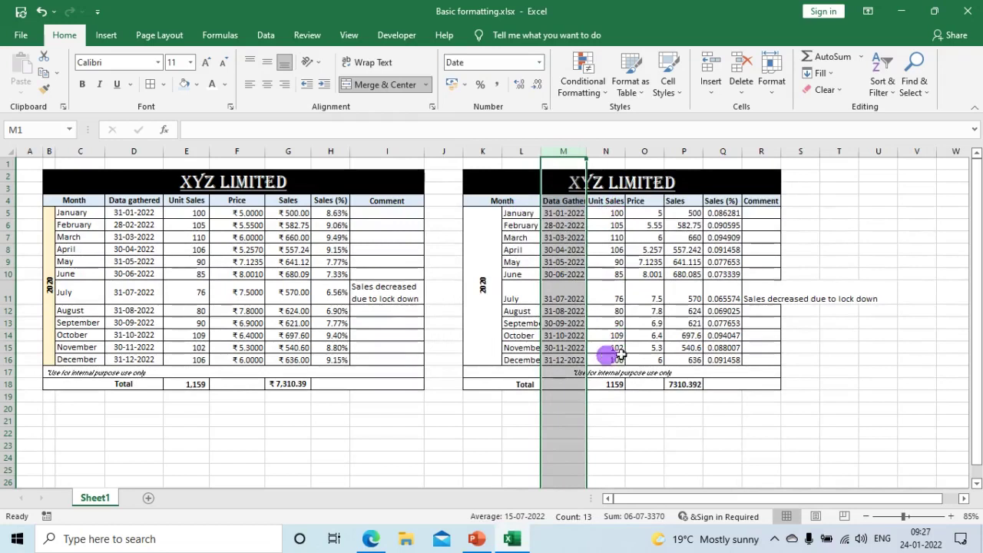
# Apply the Accounting number format to the Price column O and show four decimal places.
pyautogui.click(644, 151)
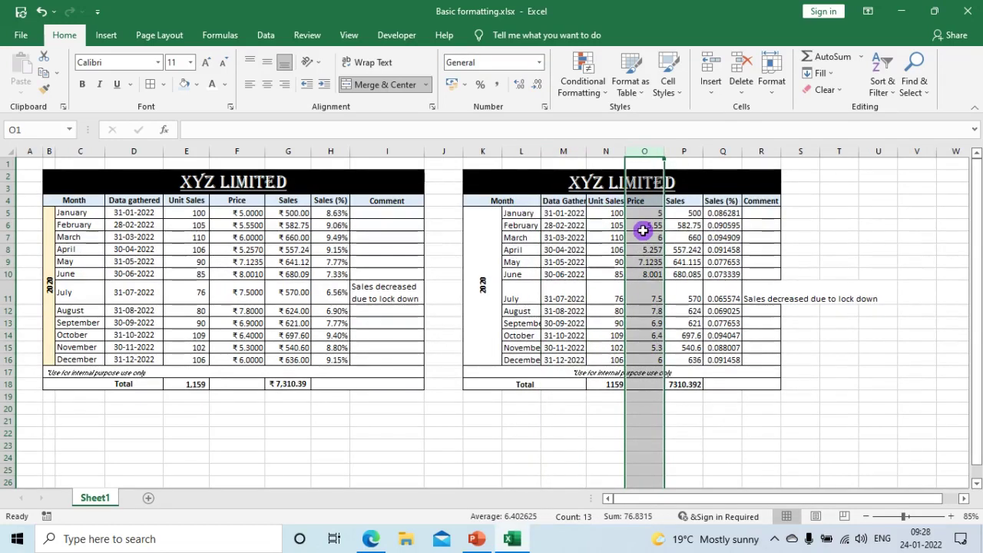
pyautogui.click(540, 63)
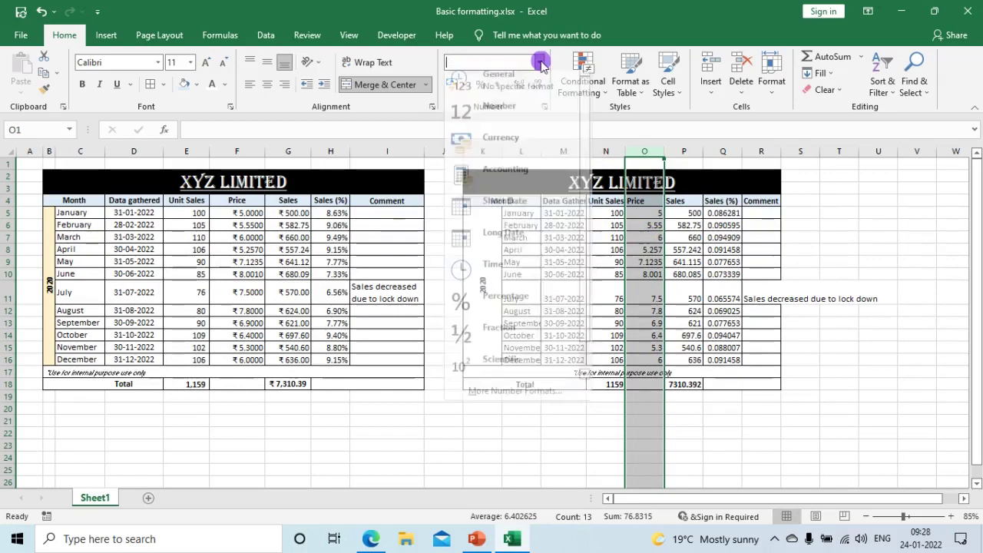
pyautogui.click(527, 177)
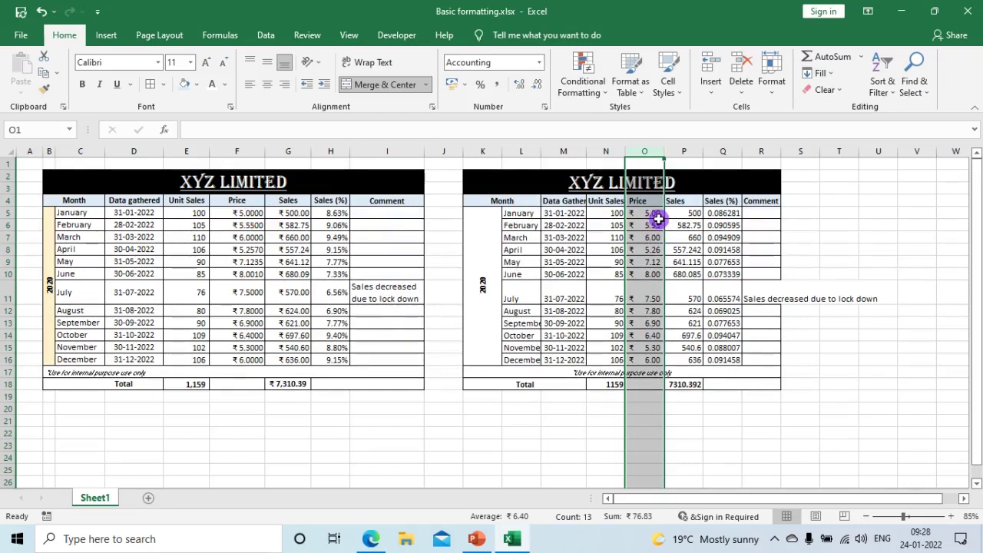
pyautogui.click(520, 86)
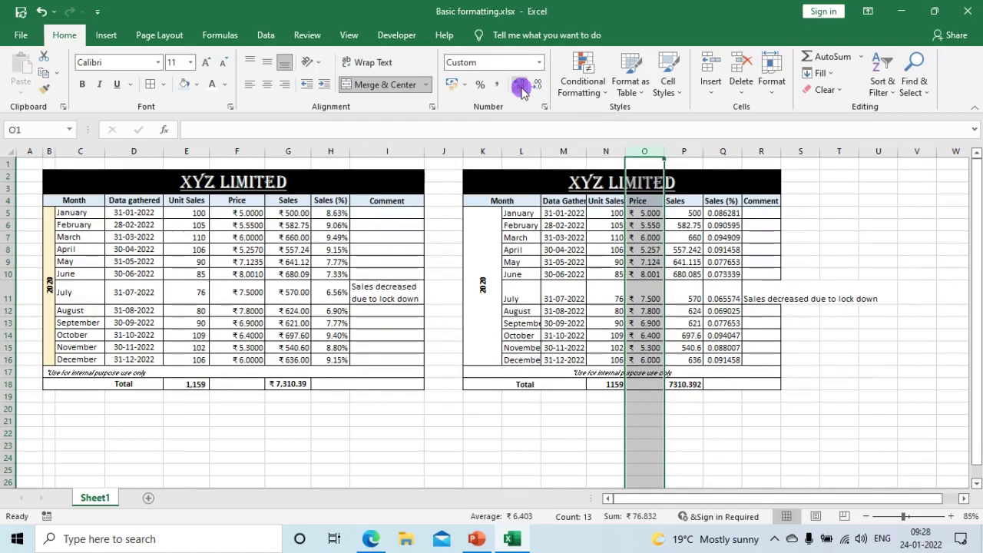
pyautogui.click(520, 86)
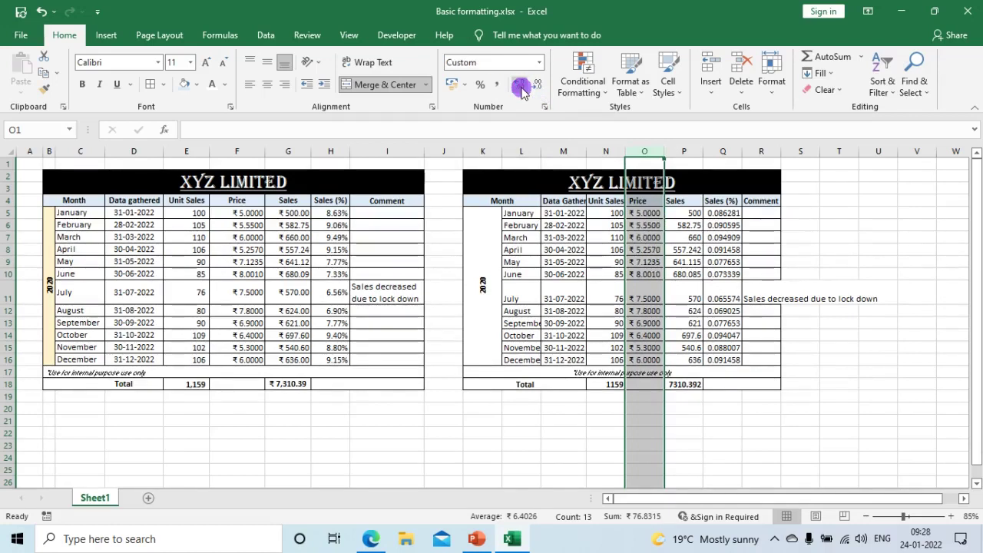
pyautogui.click(534, 88)
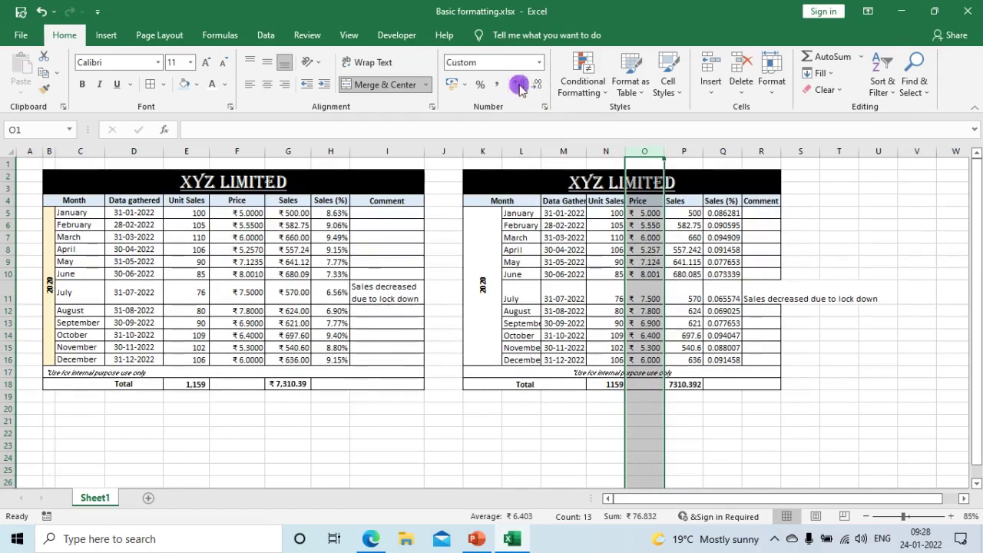
pyautogui.click(520, 86)
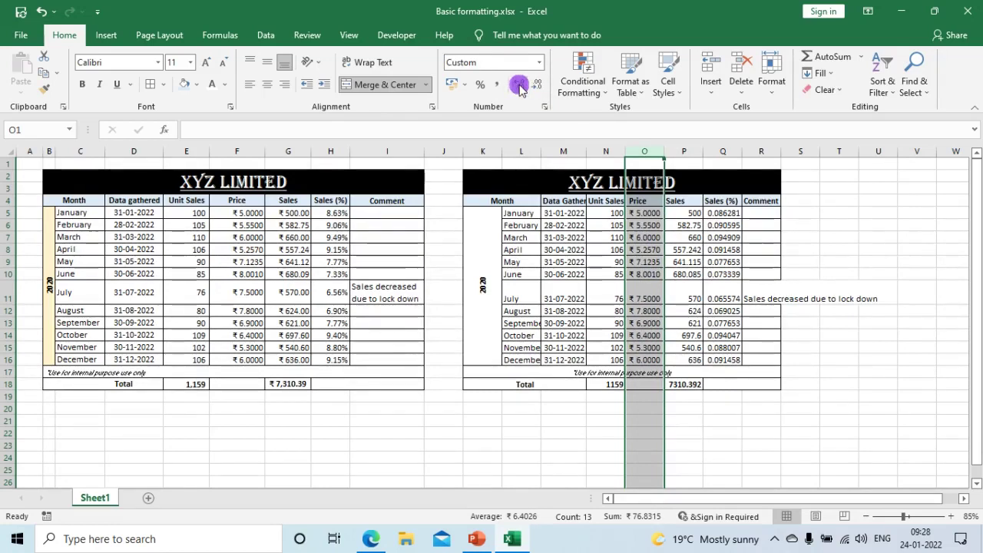
# Apply the Accounting number format to the new table's Sales column P.
pyautogui.click(674, 151)
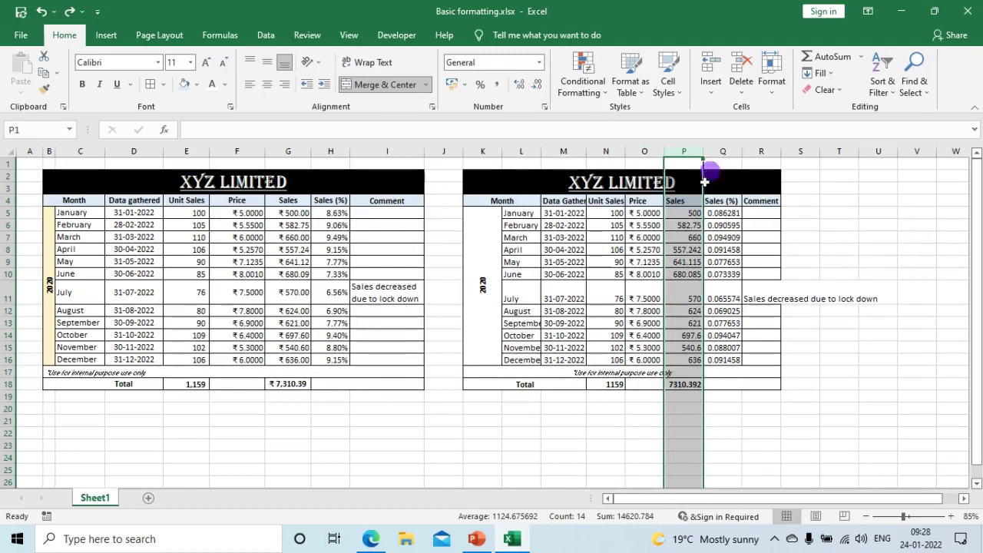
pyautogui.click(507, 62)
pyautogui.click(540, 63)
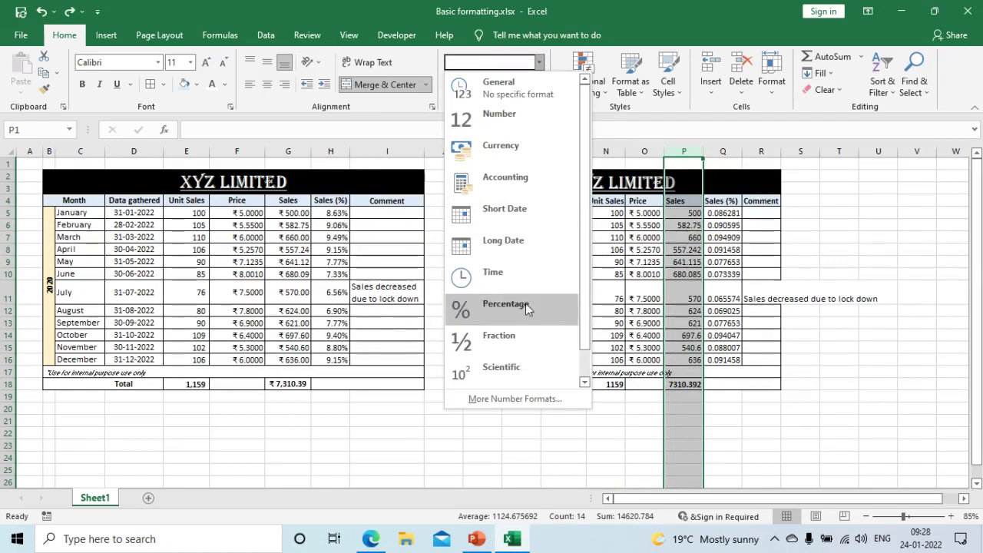
pyautogui.click(512, 182)
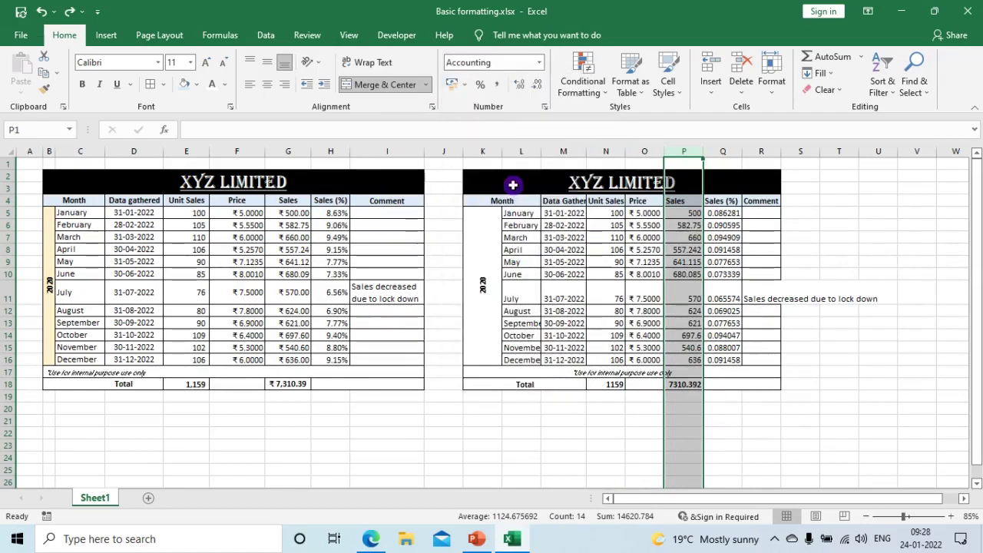
# Format the Sales (%) column Q as percentages with two decimal places.
pyautogui.click(733, 150)
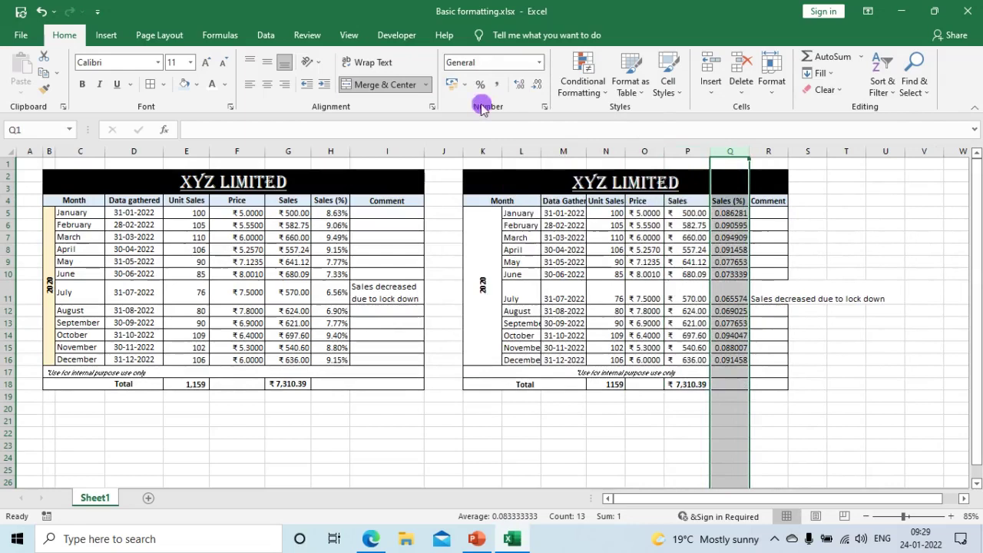
pyautogui.click(540, 63)
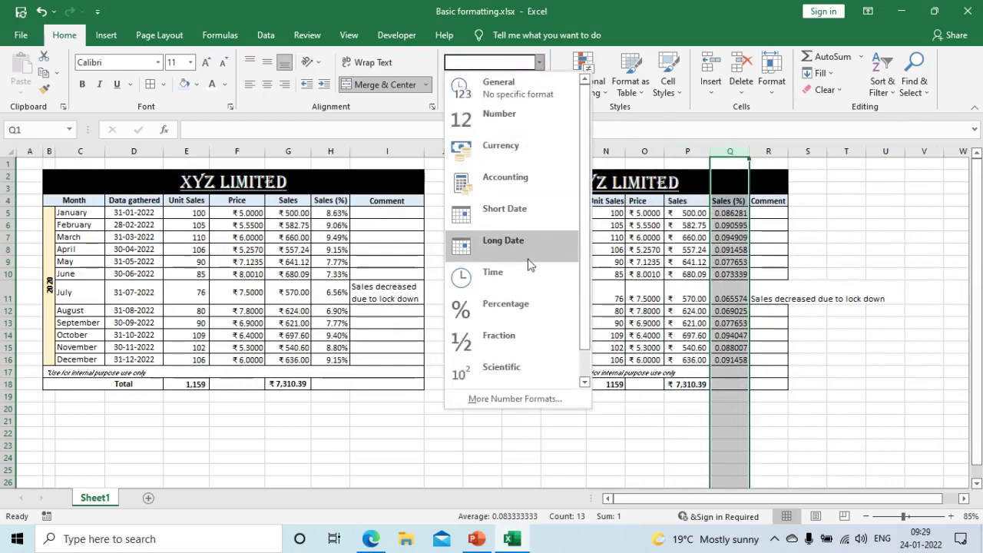
pyautogui.click(553, 64)
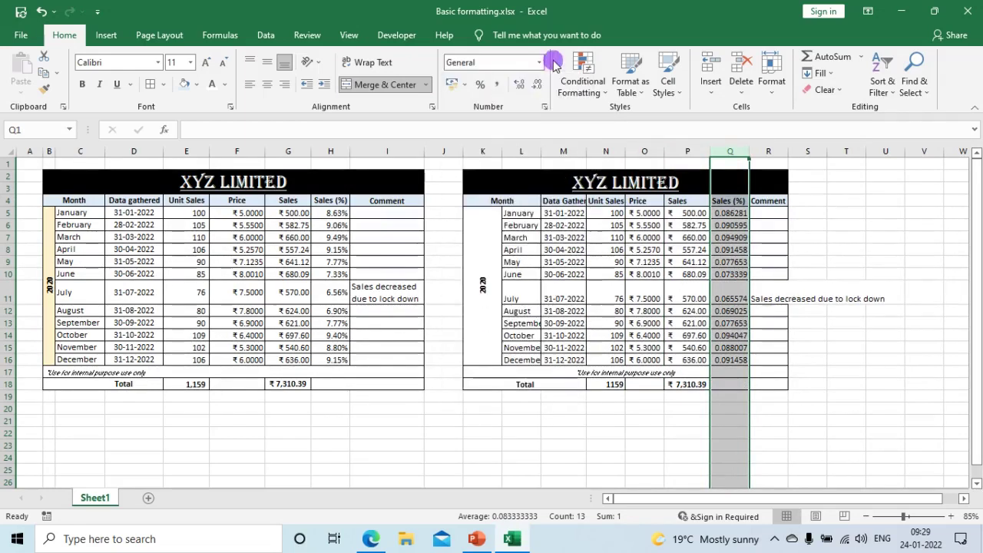
pyautogui.click(482, 86)
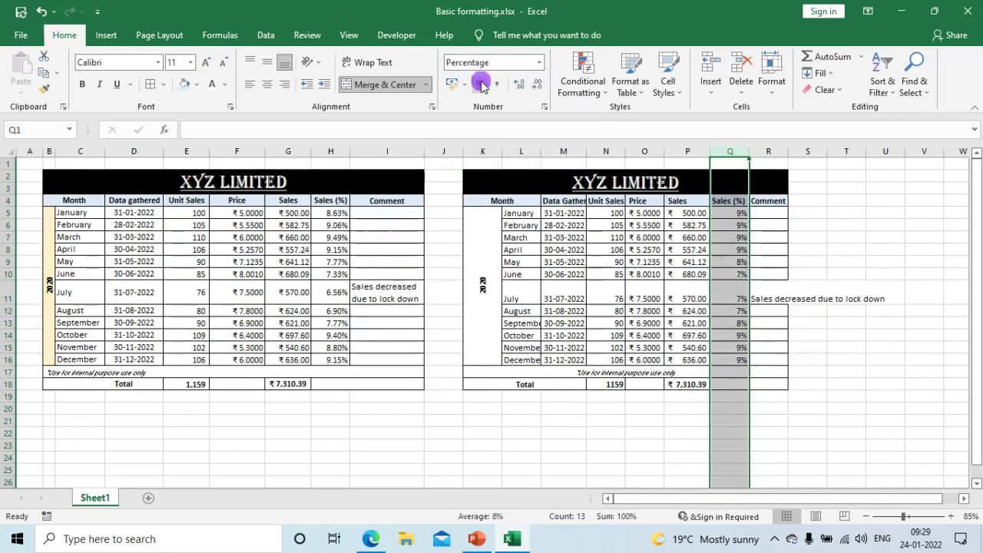
pyautogui.click(519, 82)
pyautogui.click(518, 82)
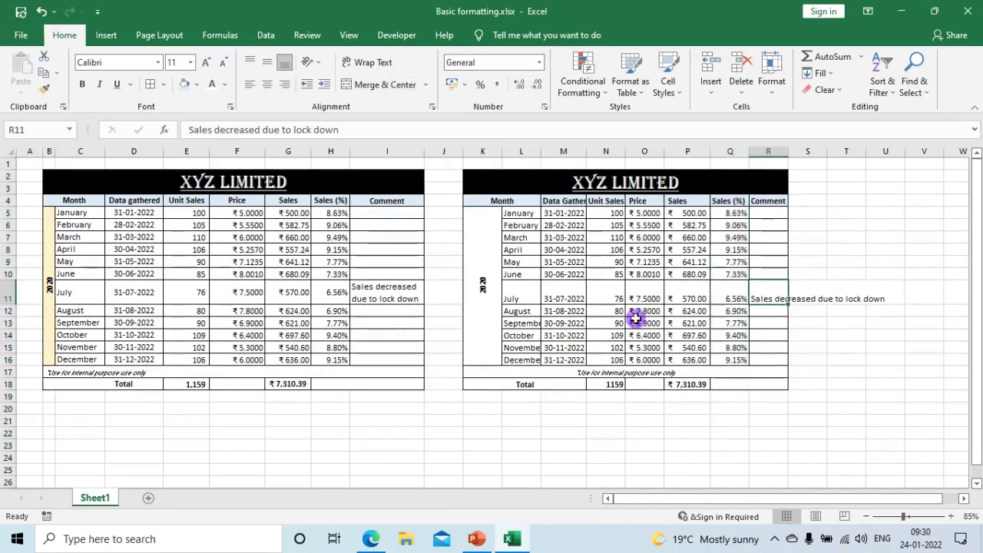
# Wrap the July comment in R11 and widen column R so the comment fits on two lines, like the original in I11.
pyautogui.click(399, 292)
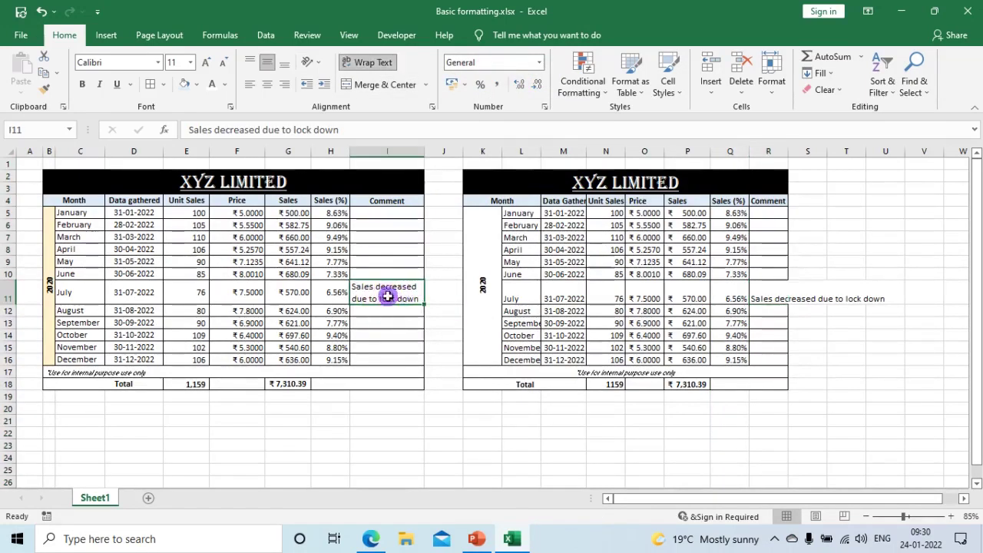
pyautogui.click(769, 292)
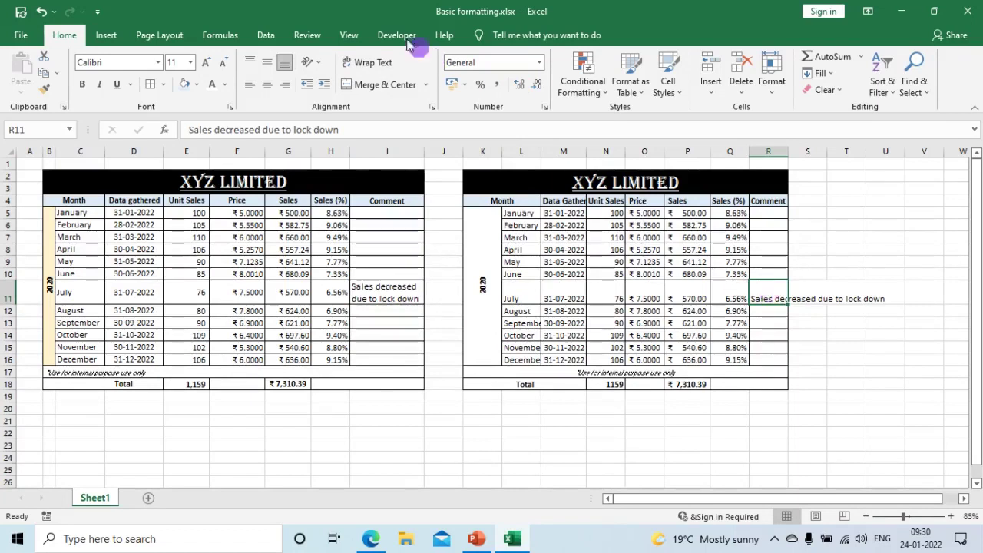
pyautogui.click(376, 64)
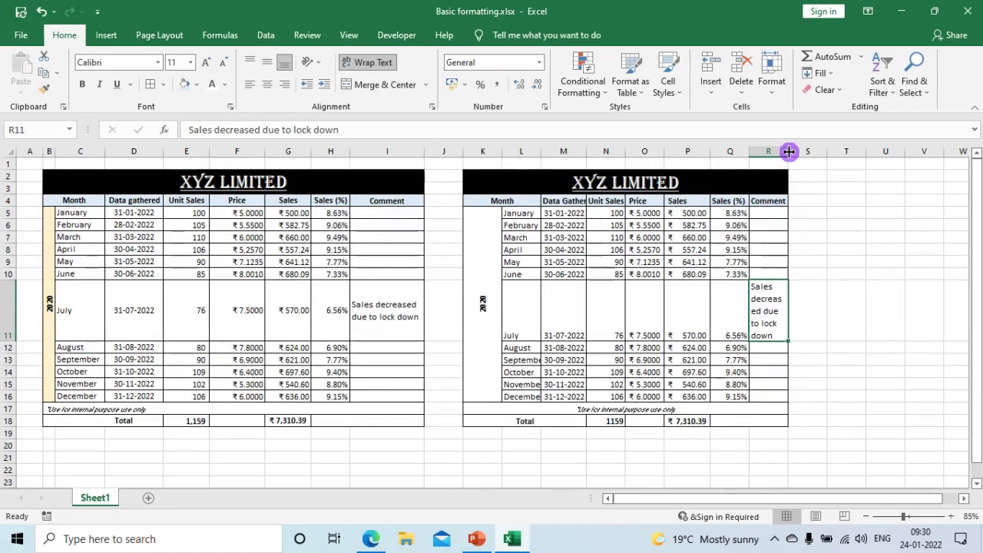
pyautogui.moveTo(789, 151); pyautogui.dragTo(828, 155)
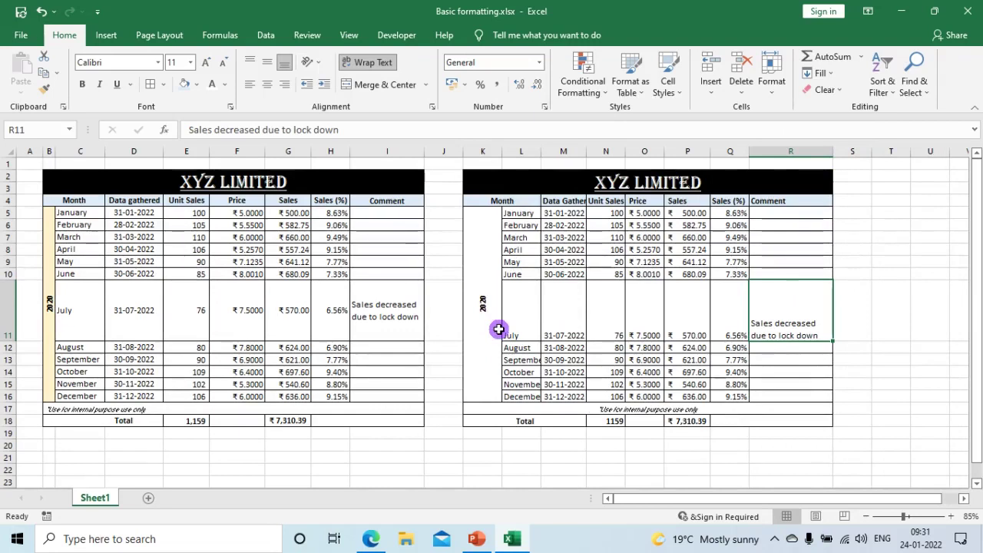
# AutoFit the widths of columns K:R to their contents, and AutoFit the row heights of the whole sheet.
pyautogui.moveTo(483, 150); pyautogui.dragTo(825, 149)
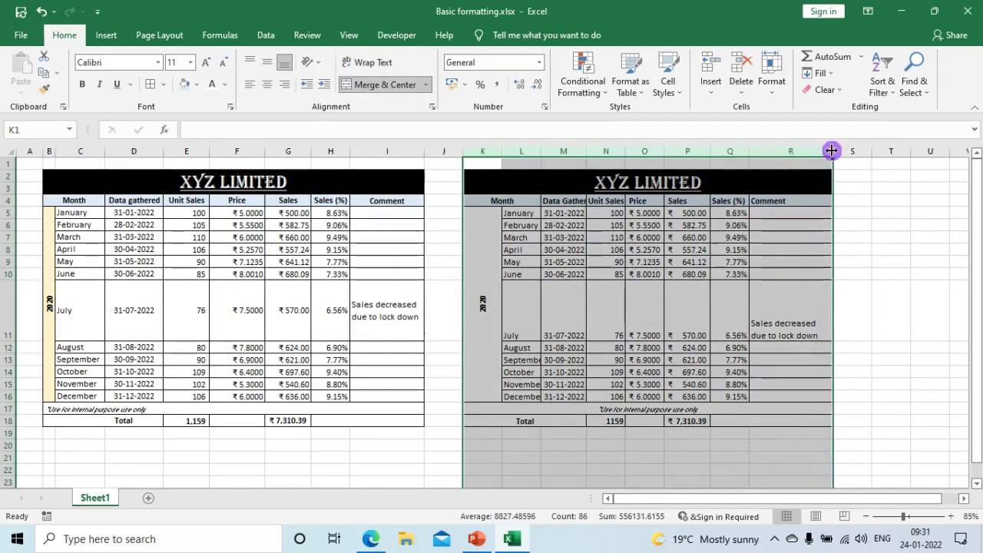
pyautogui.doubleClick(832, 151)
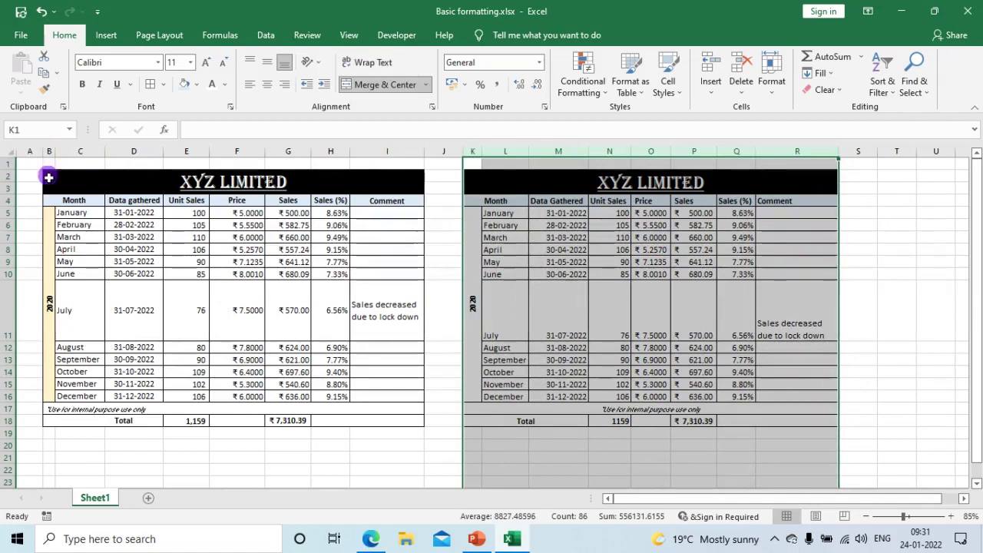
pyautogui.click(5, 153)
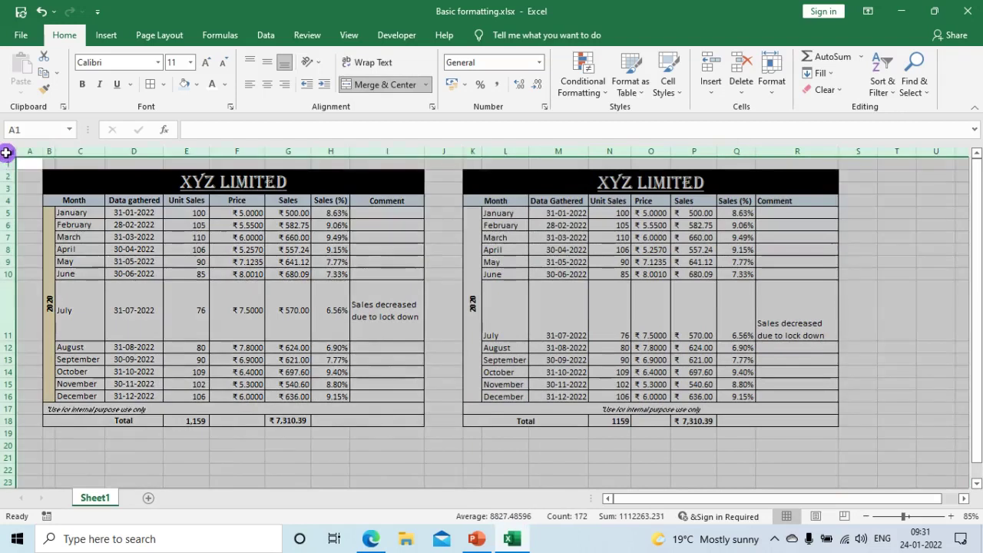
pyautogui.moveTo(10, 267); pyautogui.dragTo(12, 267)
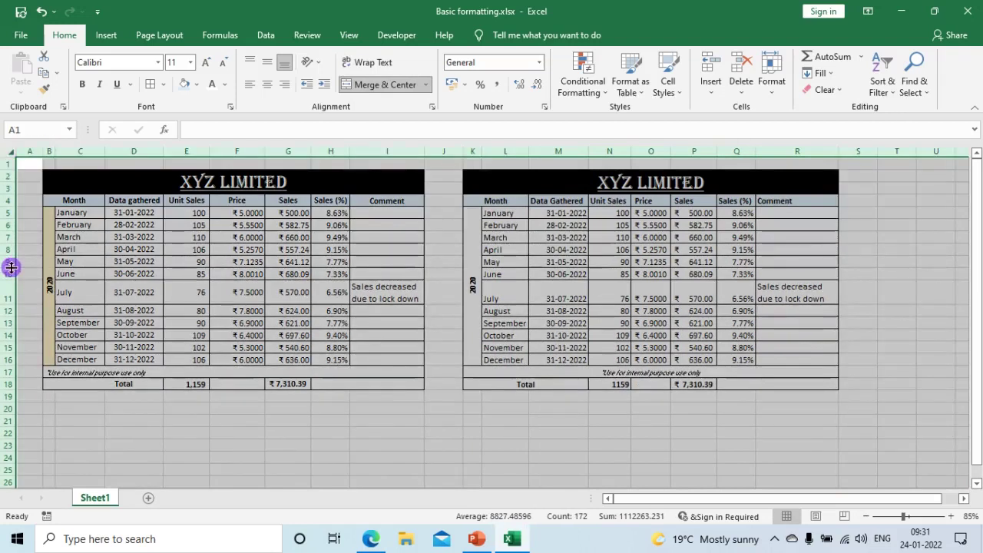
# Left-align the internal-use note in K17 and vertically middle-align the new table's cells K4:R18.
pyautogui.click(535, 372)
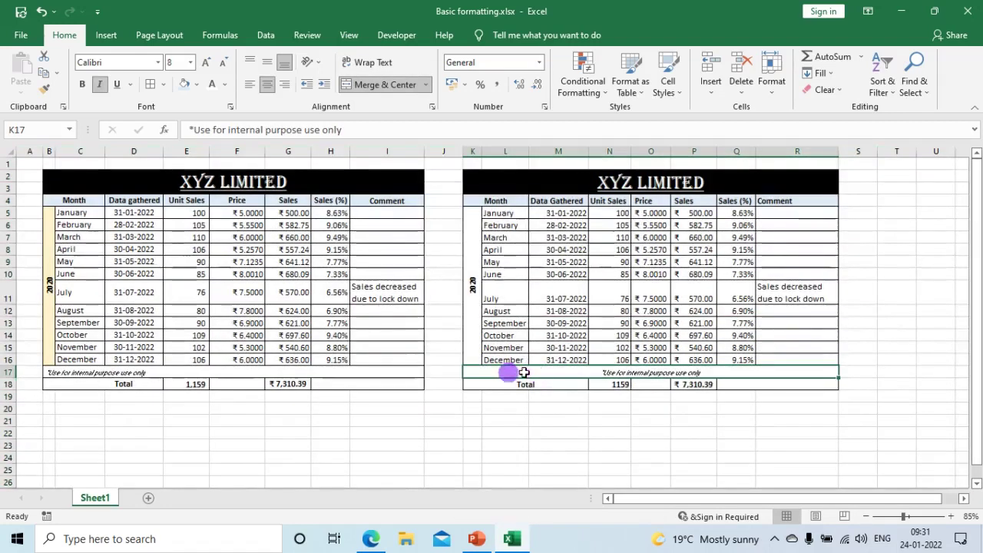
pyautogui.click(250, 85)
pyautogui.moveTo(505, 293); pyautogui.dragTo(800, 292)
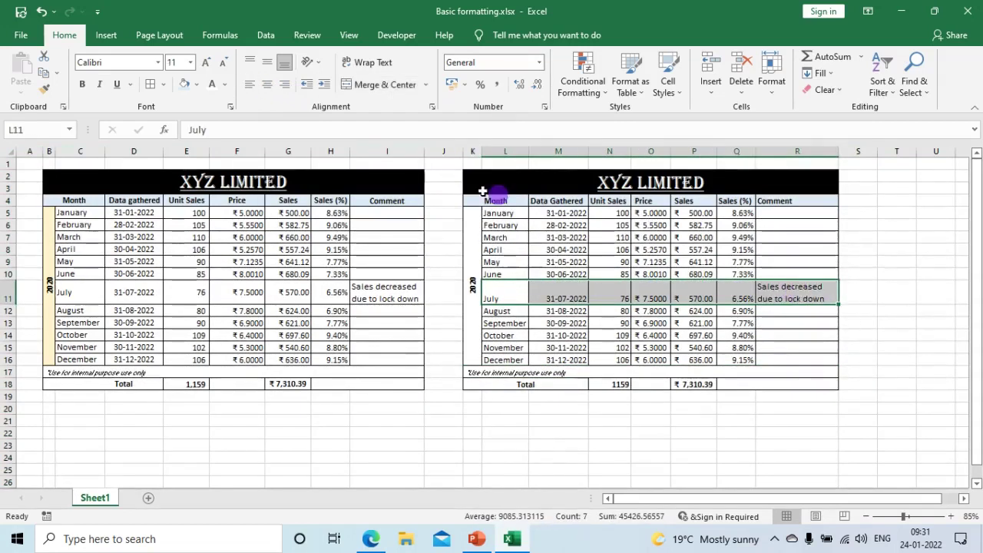
pyautogui.moveTo(484, 201); pyautogui.dragTo(790, 387)
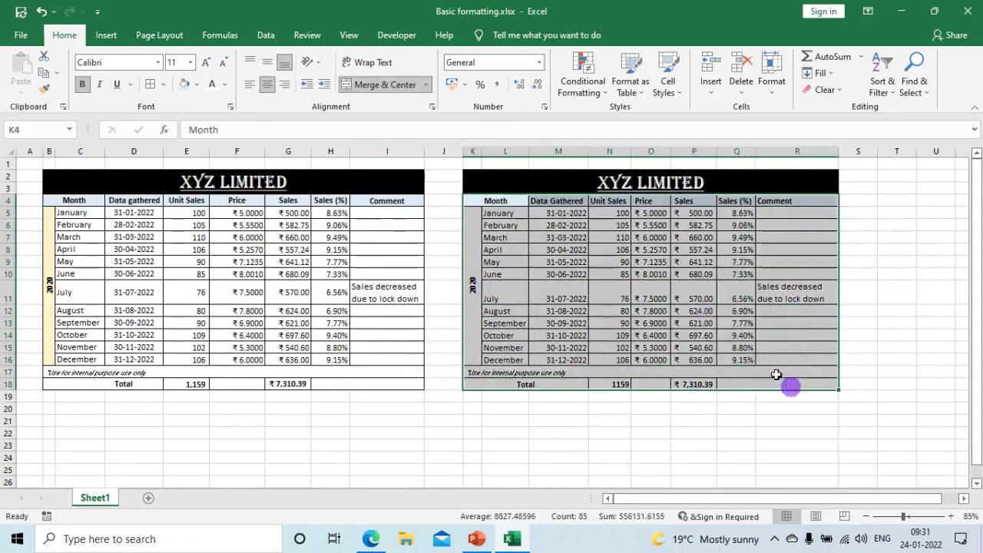
pyautogui.click(268, 62)
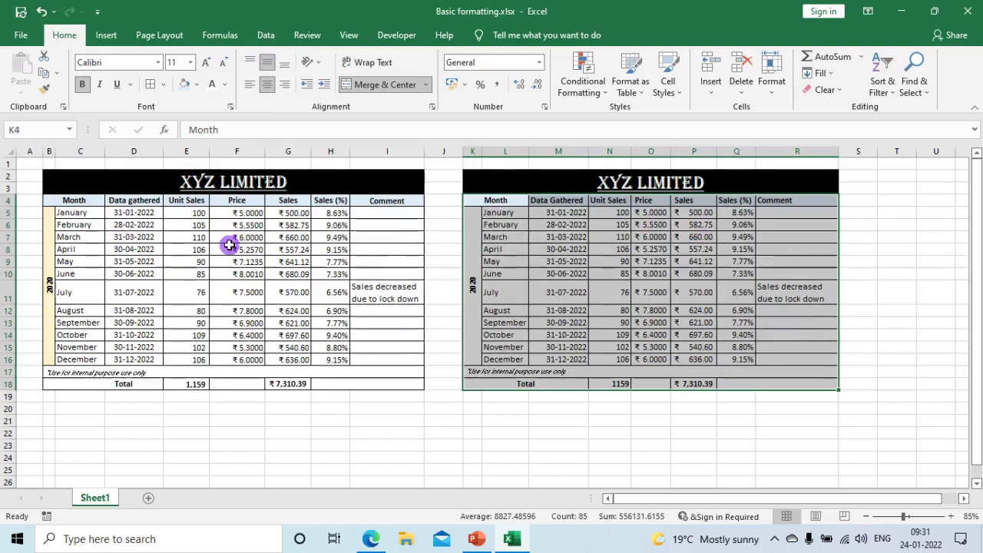
pyautogui.click(693, 445)
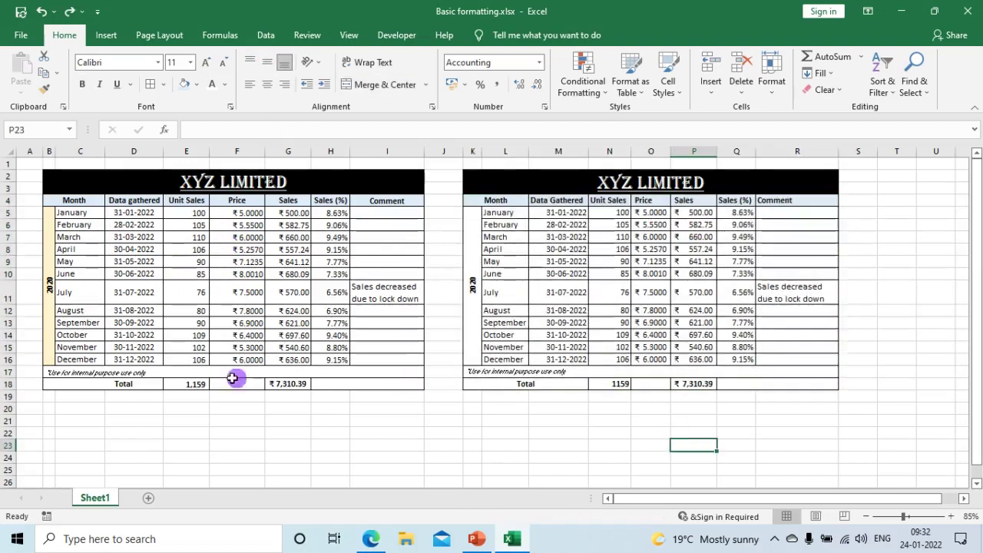
# Apply the comma style to the Unit Sales total in N18 and show it without decimal places.
pyautogui.click(625, 384)
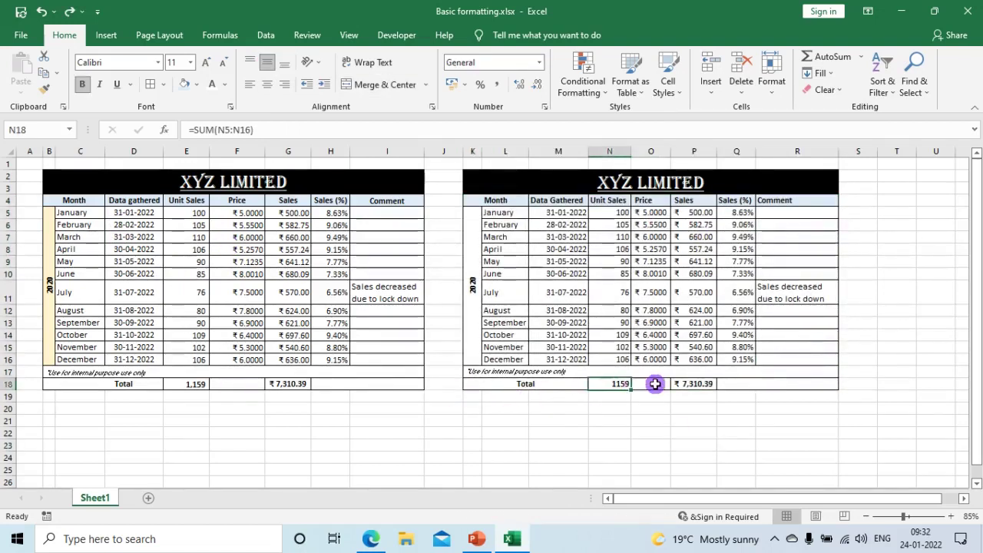
pyautogui.click(498, 86)
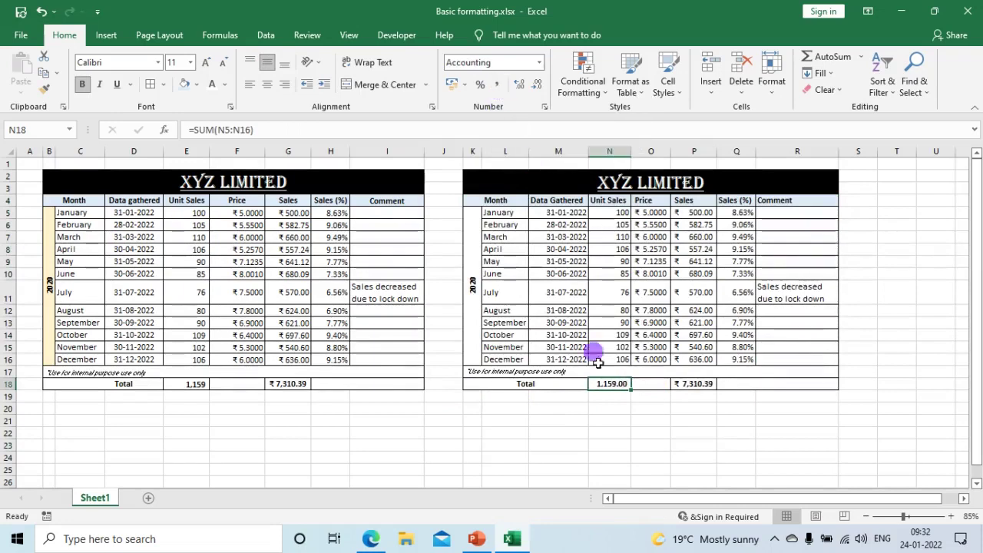
pyautogui.click(521, 85)
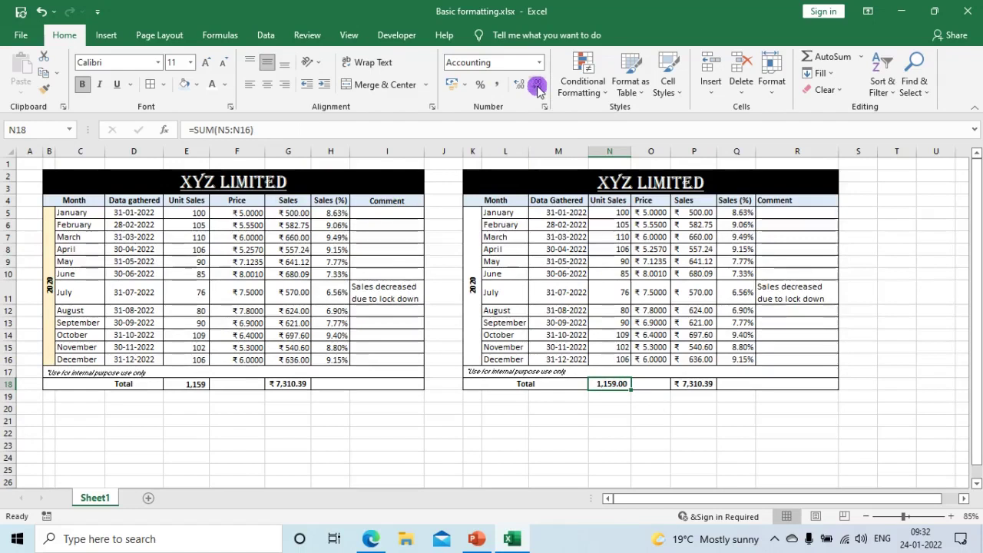
pyautogui.click(537, 85)
pyautogui.click(536, 85)
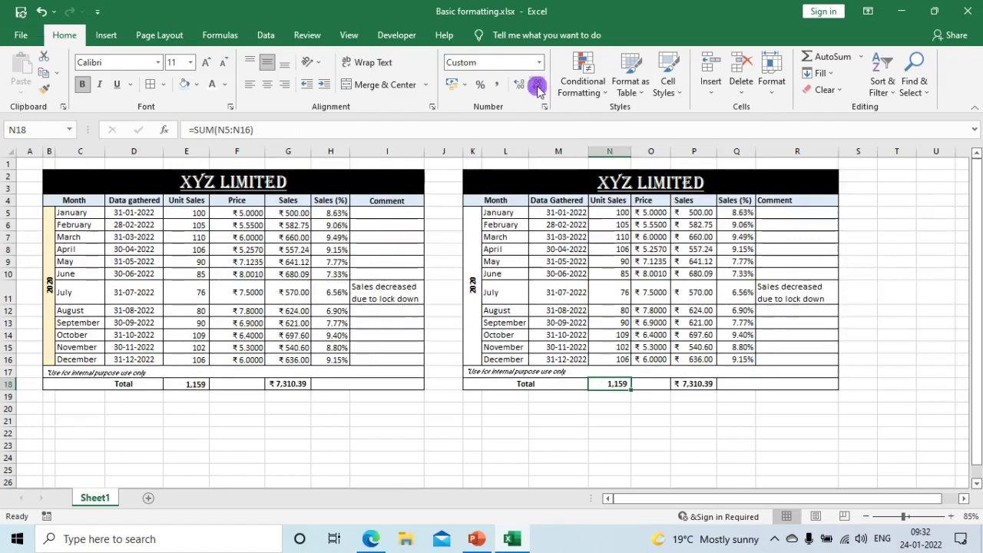